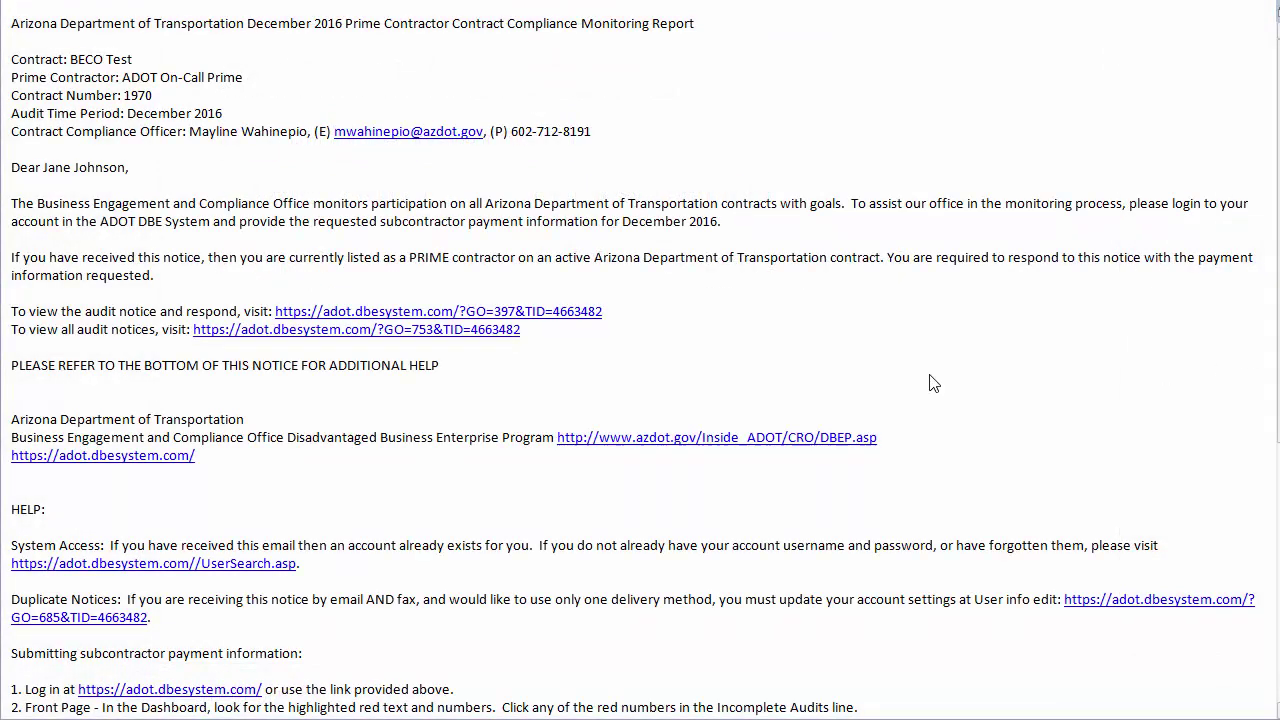
Open the audit response link in the notice e-mail and log in to the ADOT DBE System
click(590, 312)
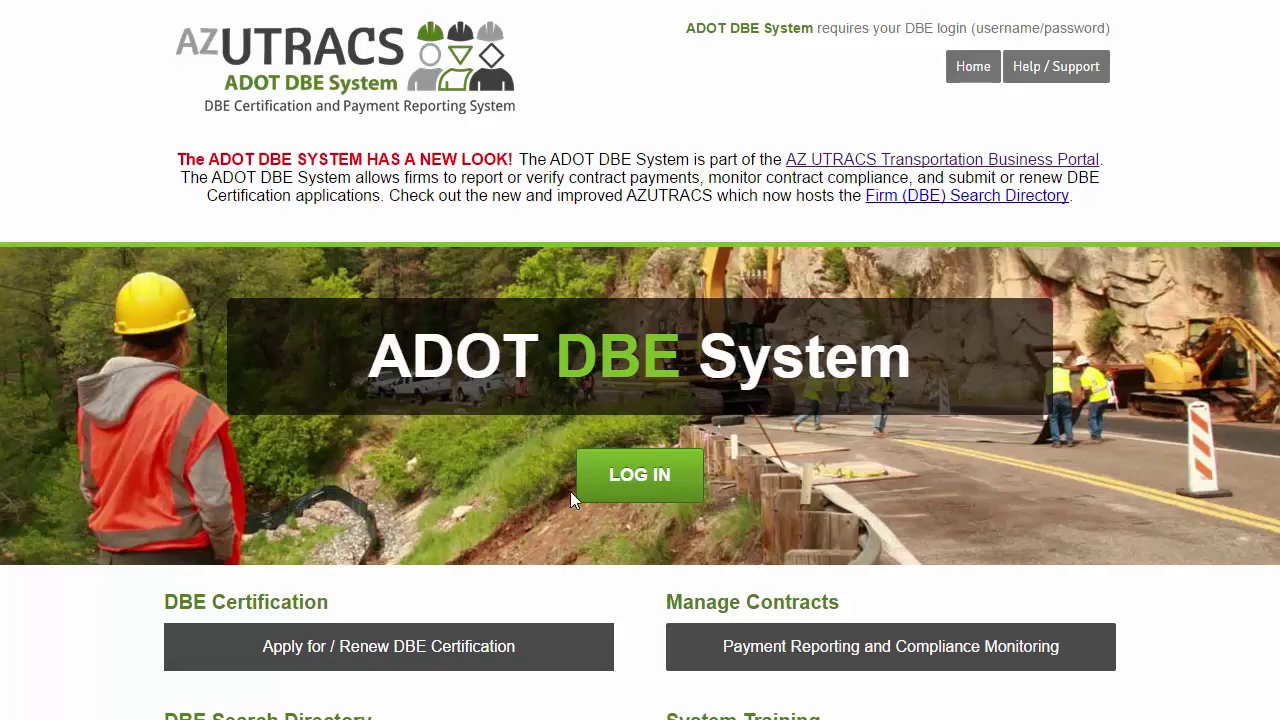
click(606, 483)
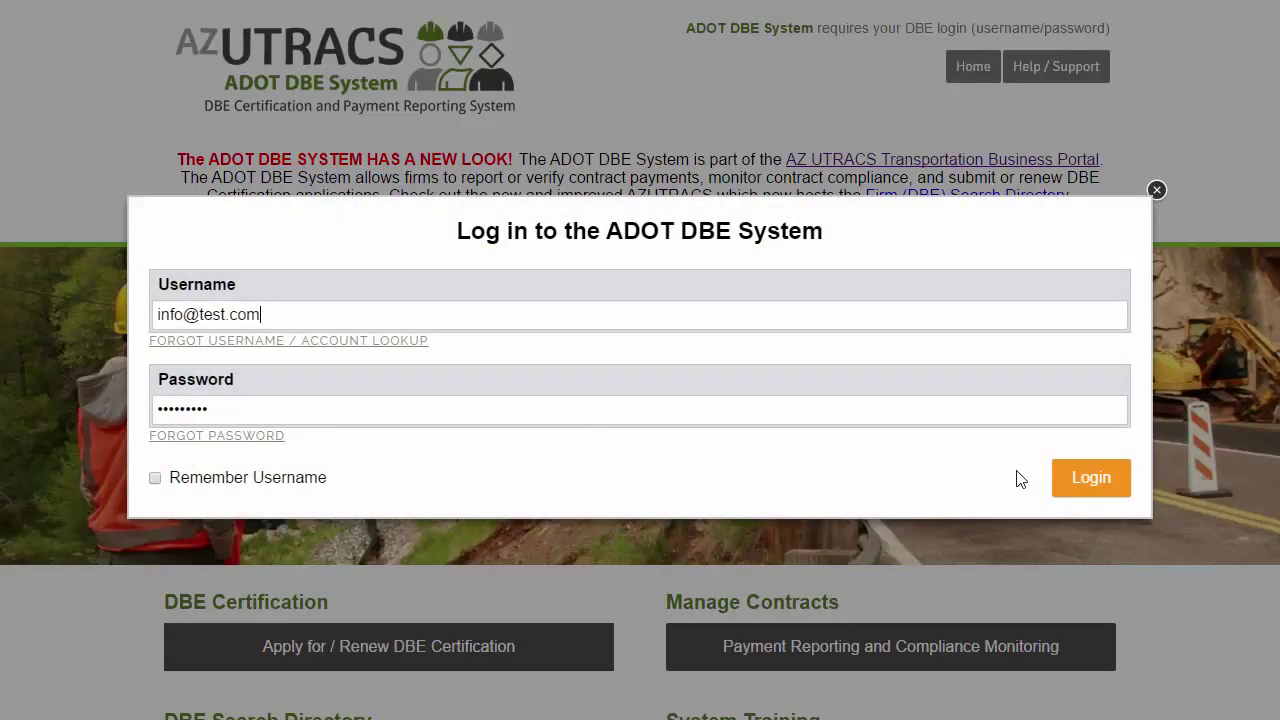
click(1090, 478)
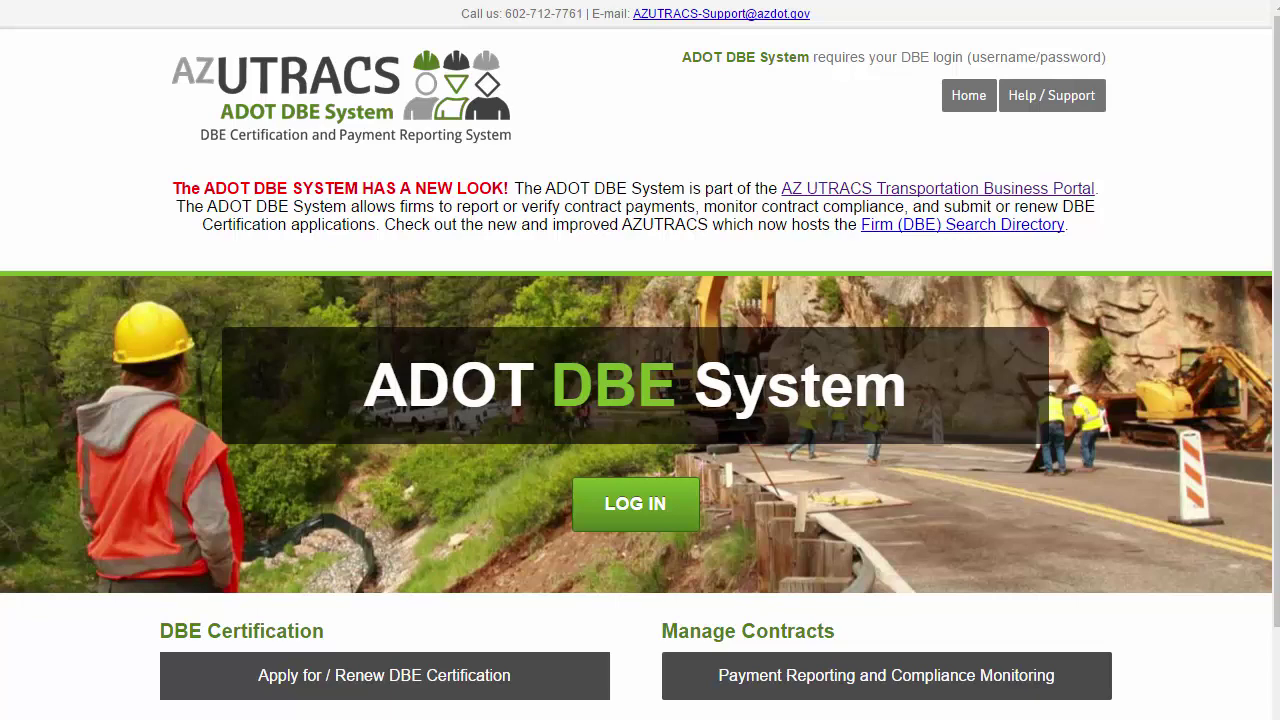
click(604, 515)
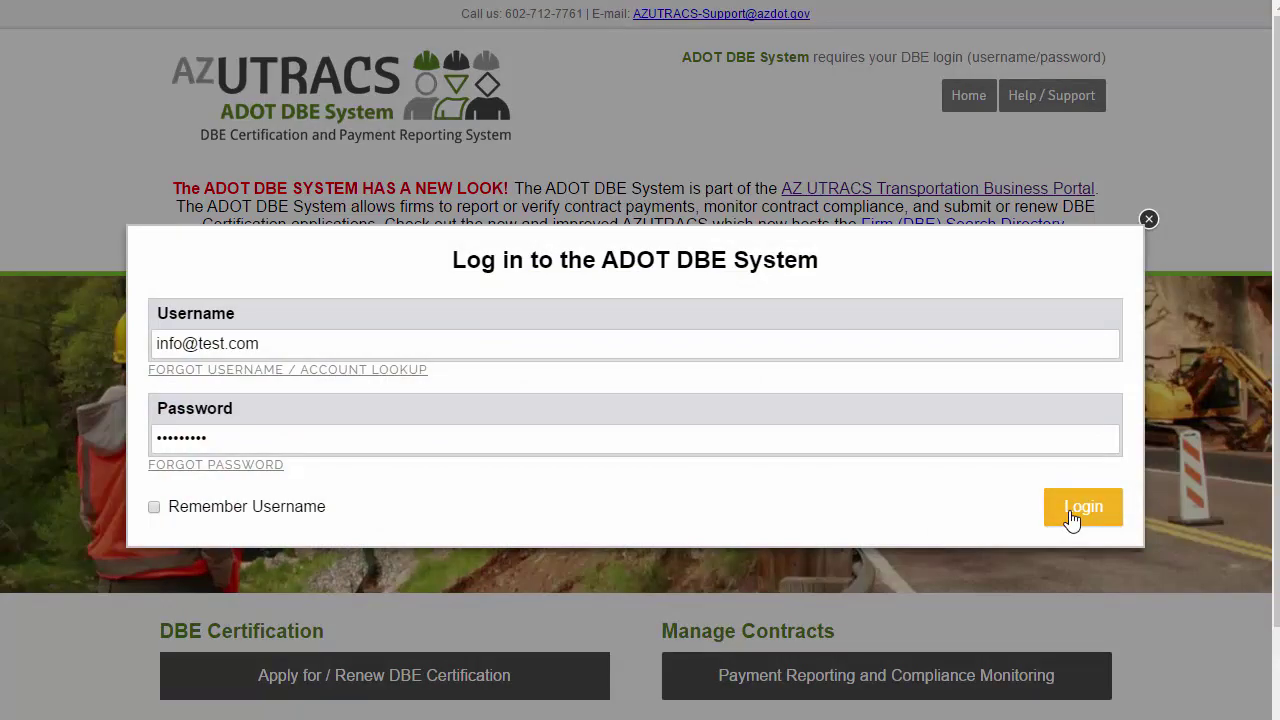
click(1072, 517)
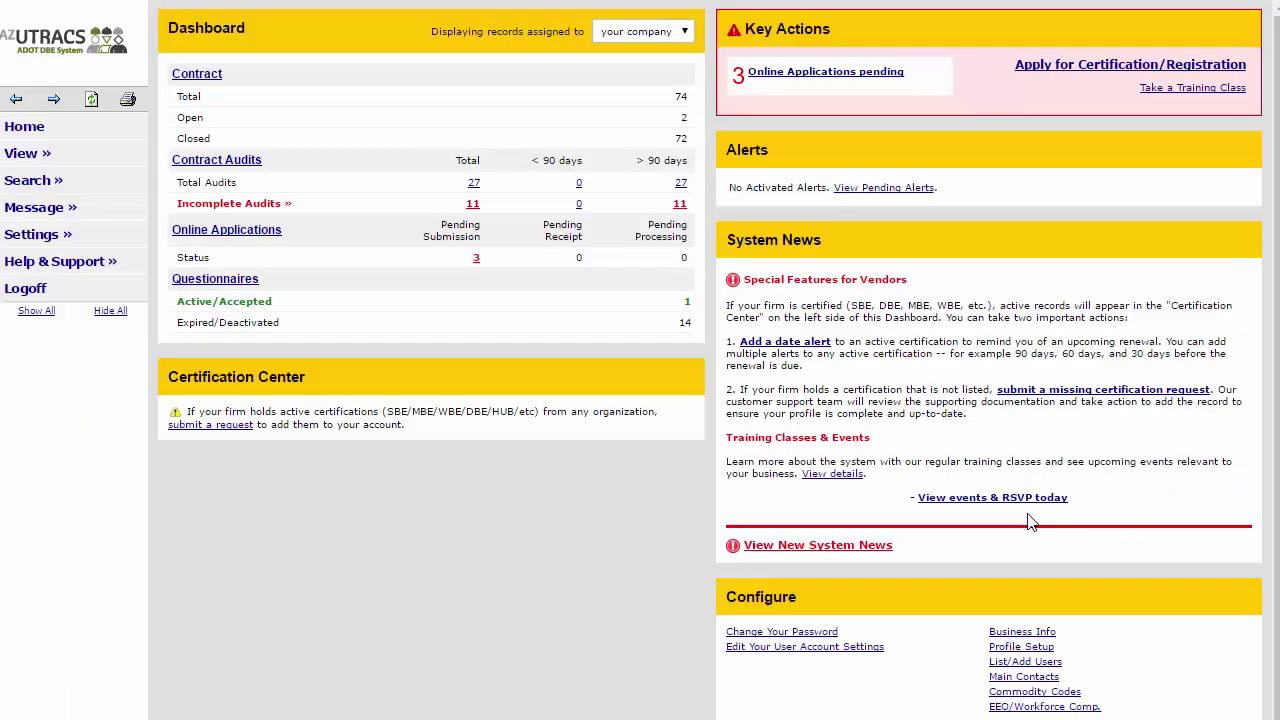
Open the incomplete March 2017 contract audit for BECO Test and go to reporting its two subcontractor payments
click(86, 162)
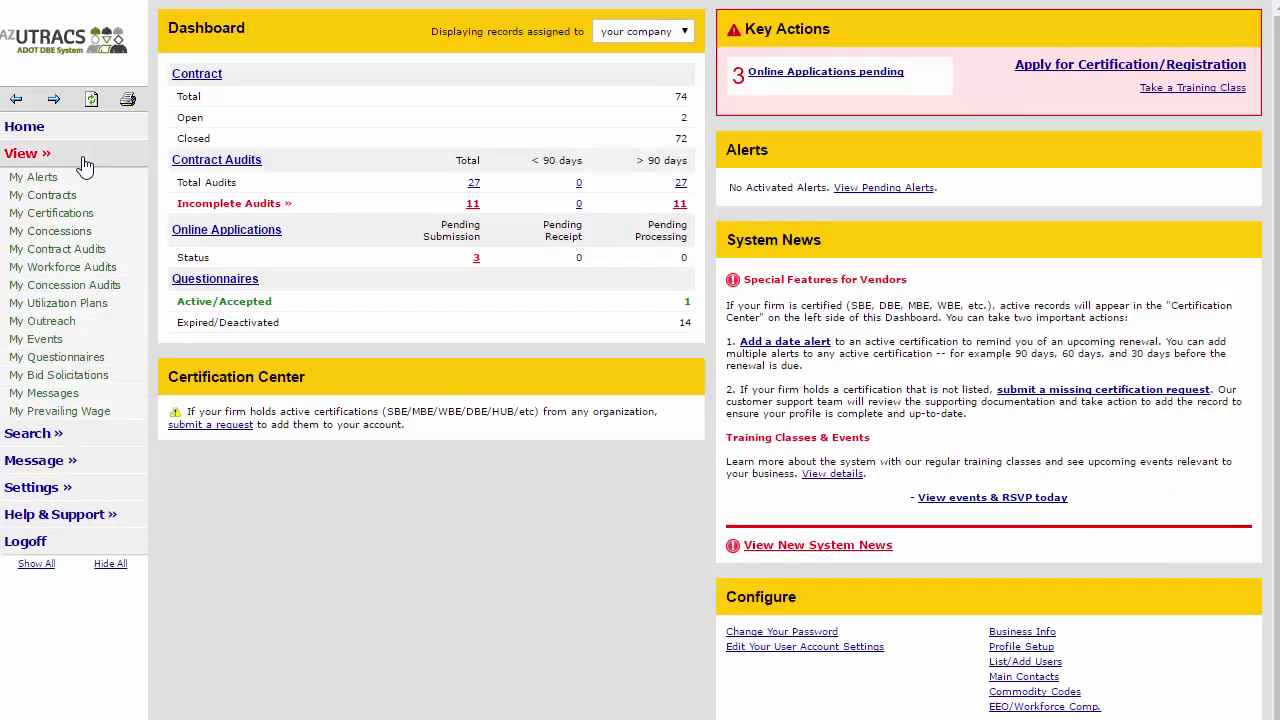
click(87, 254)
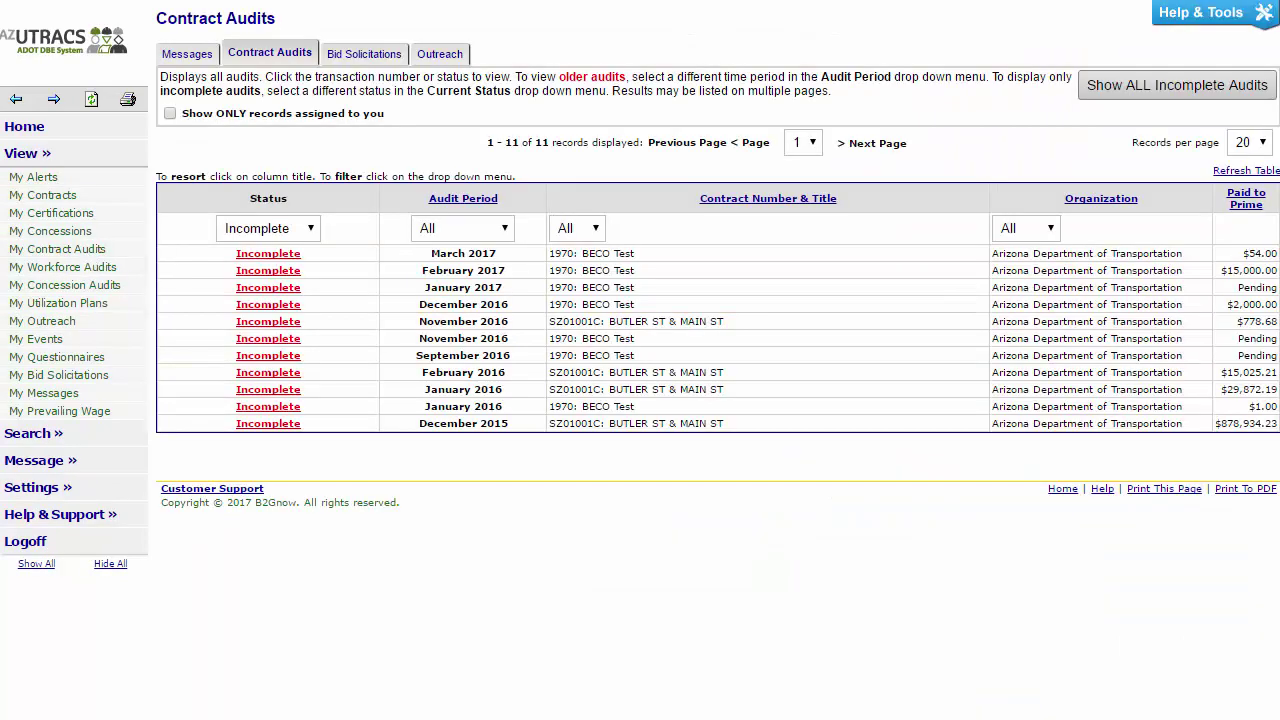
click(256, 258)
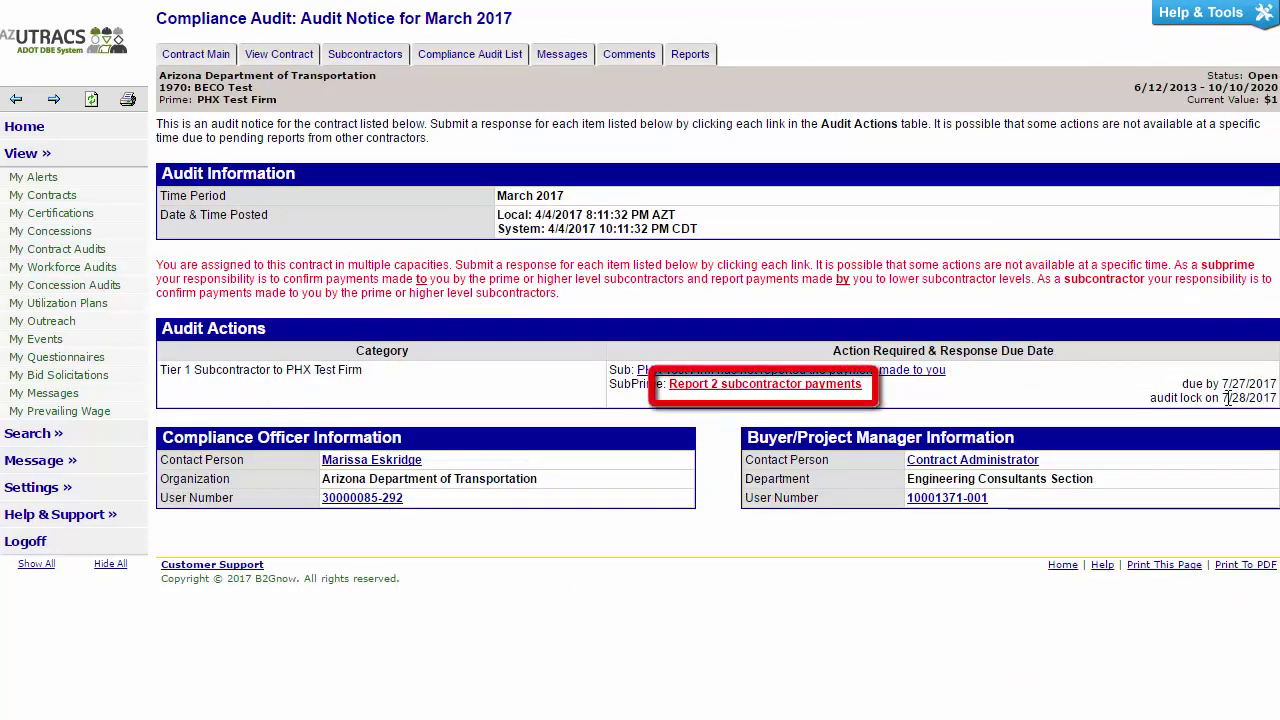
click(840, 384)
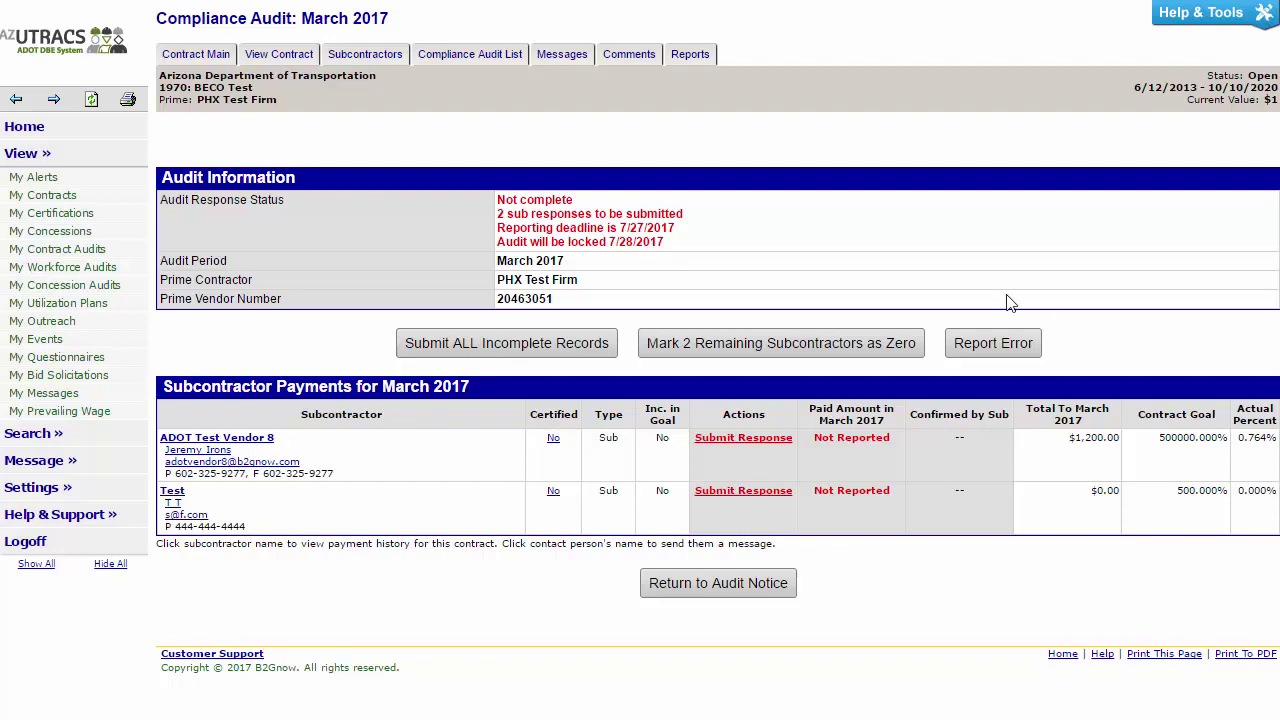
In bulk payment reporting, enter $200.00 for ADOT Test Vendor 8, dated 3/3/2017, prompt payment Y, with payment detail "Check #123"
click(604, 345)
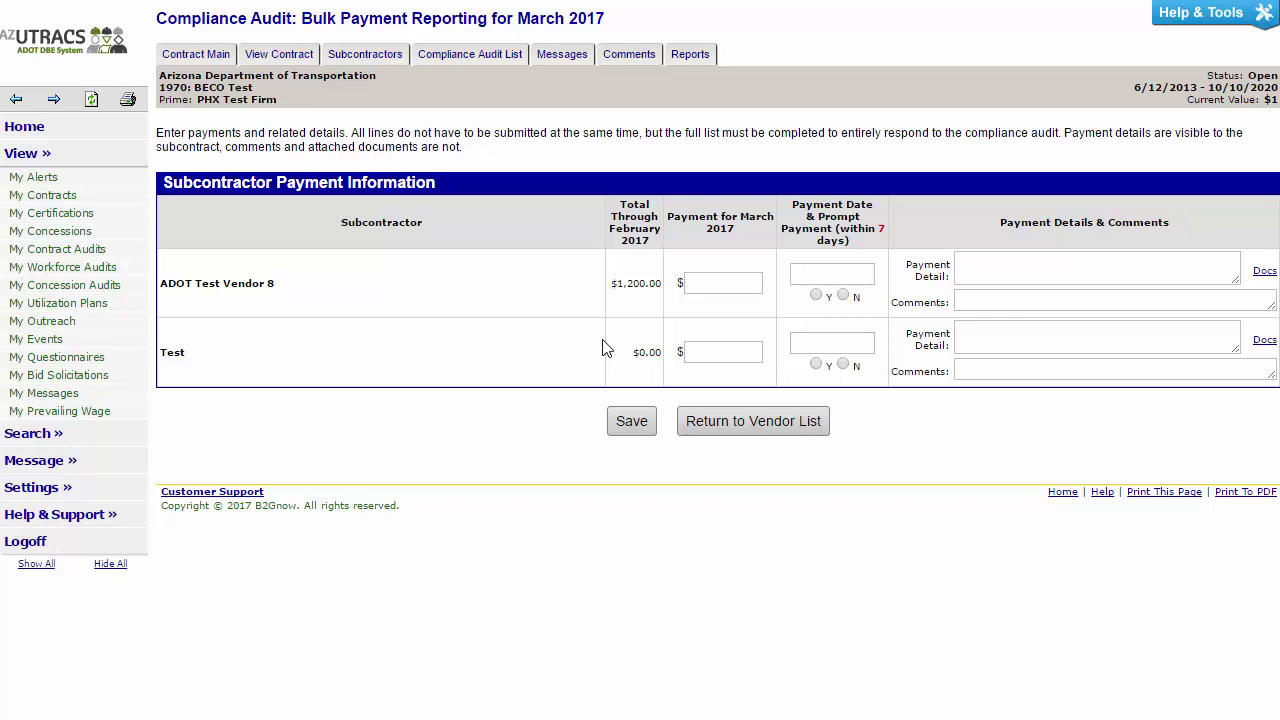
click(713, 283)
text(200.00)
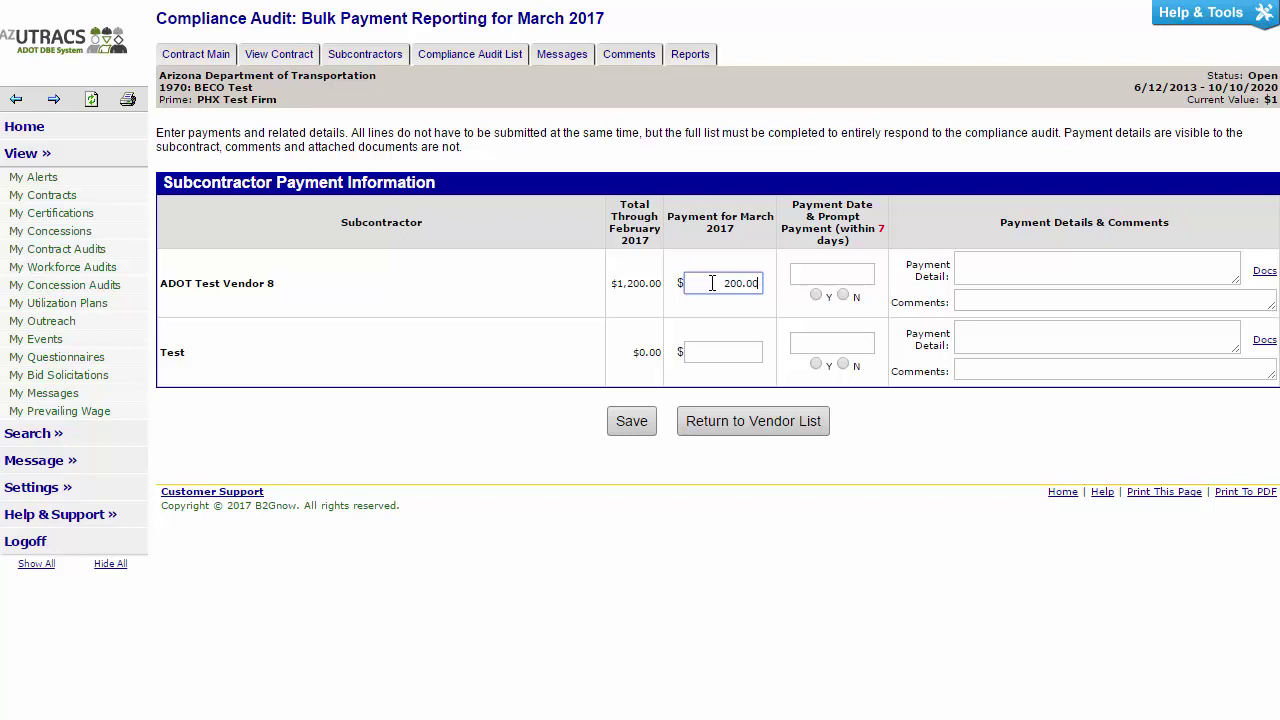
click(805, 281)
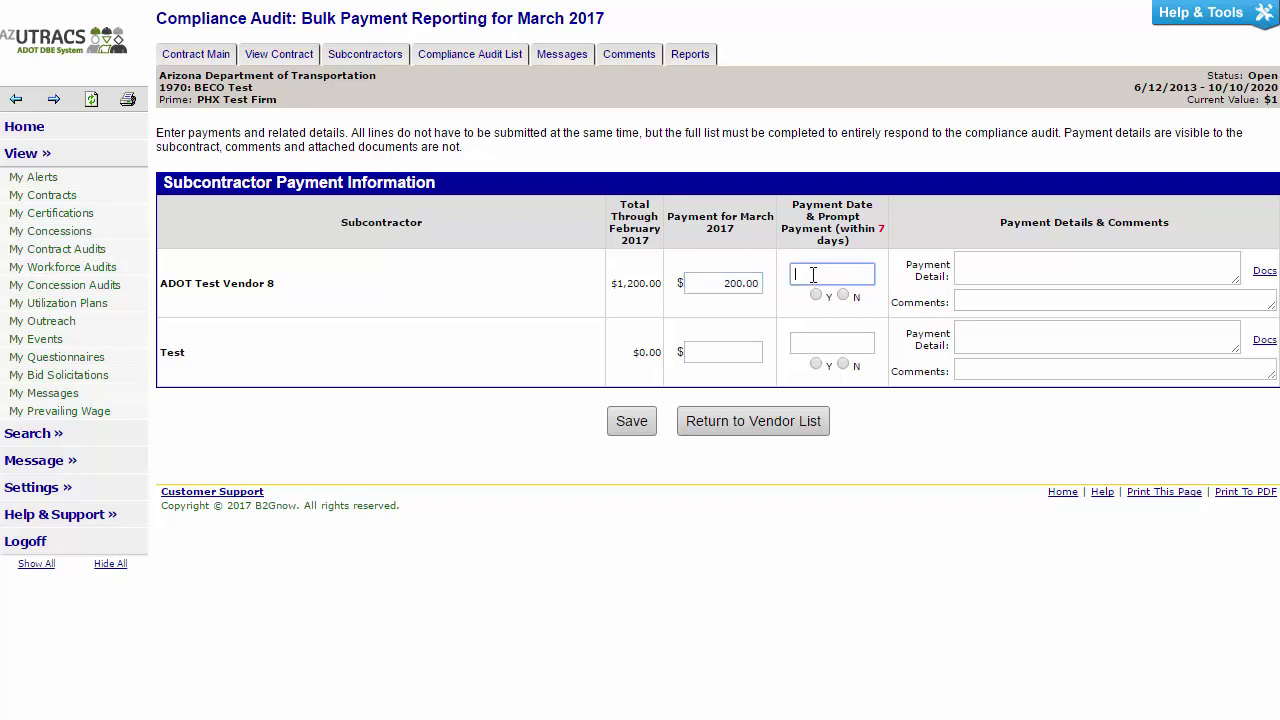
click(819, 298)
click(819, 298)
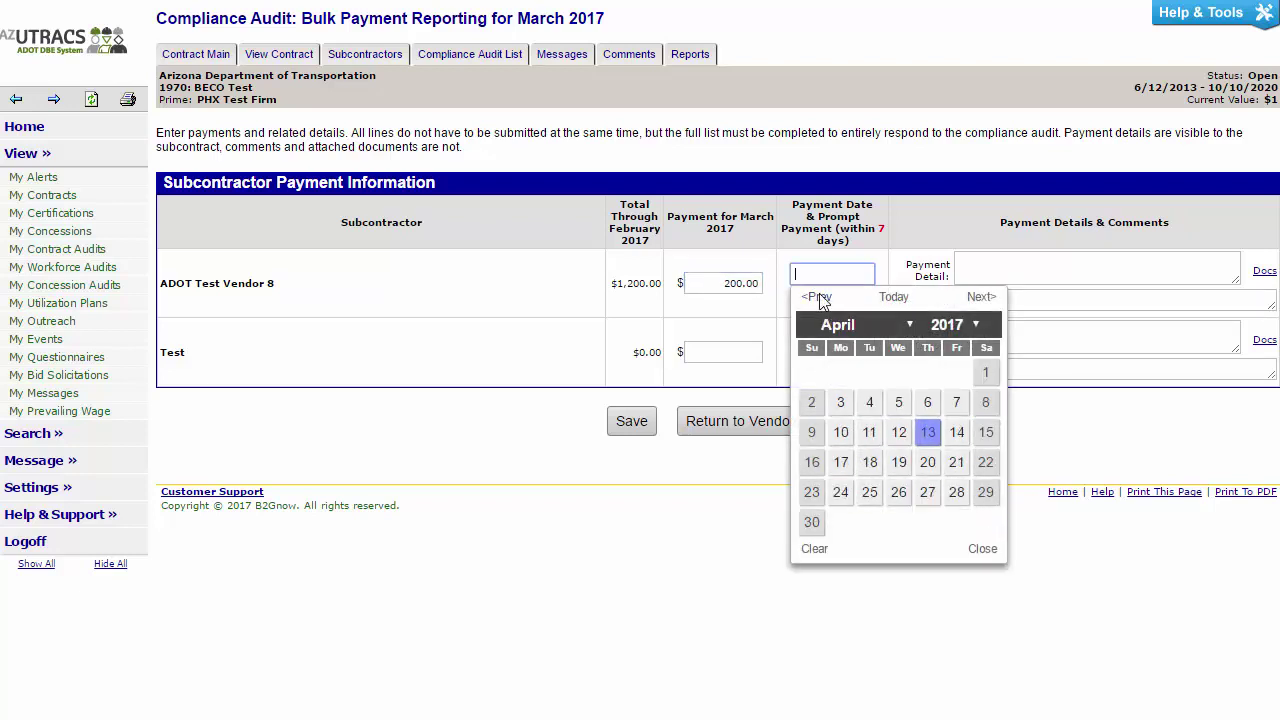
click(819, 298)
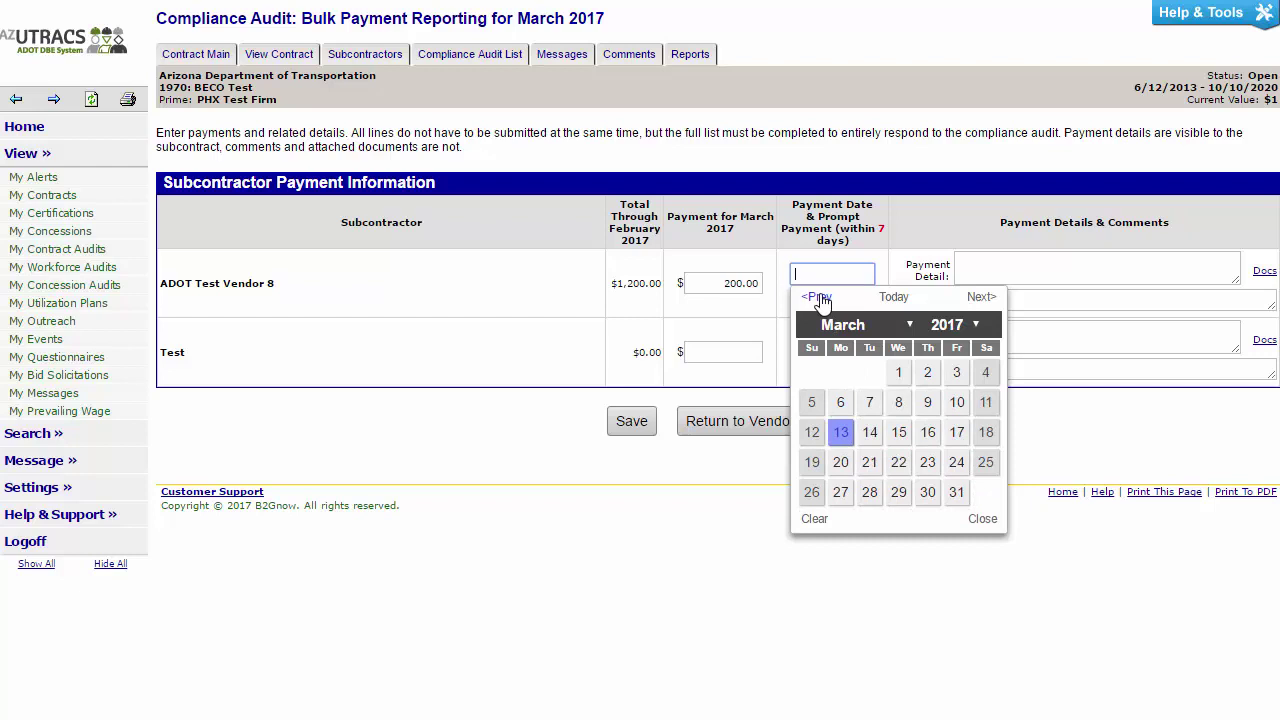
click(956, 372)
click(815, 296)
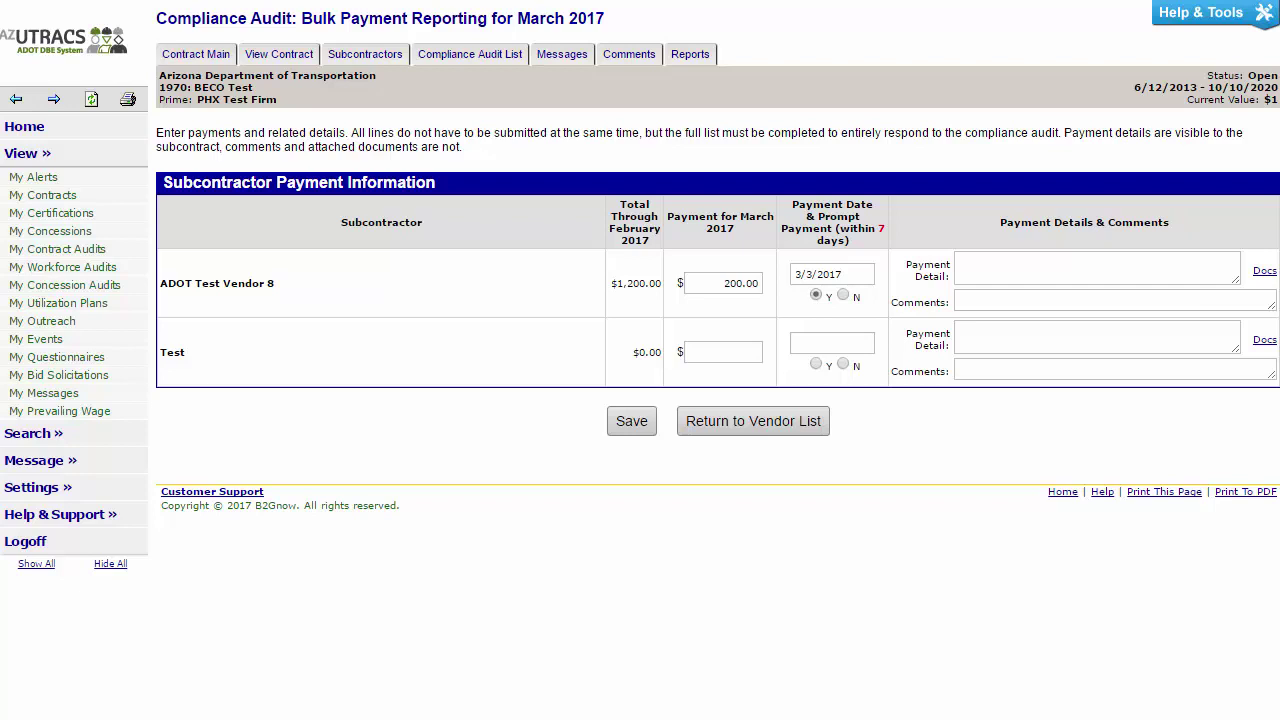
click(1098, 267)
text(Check)
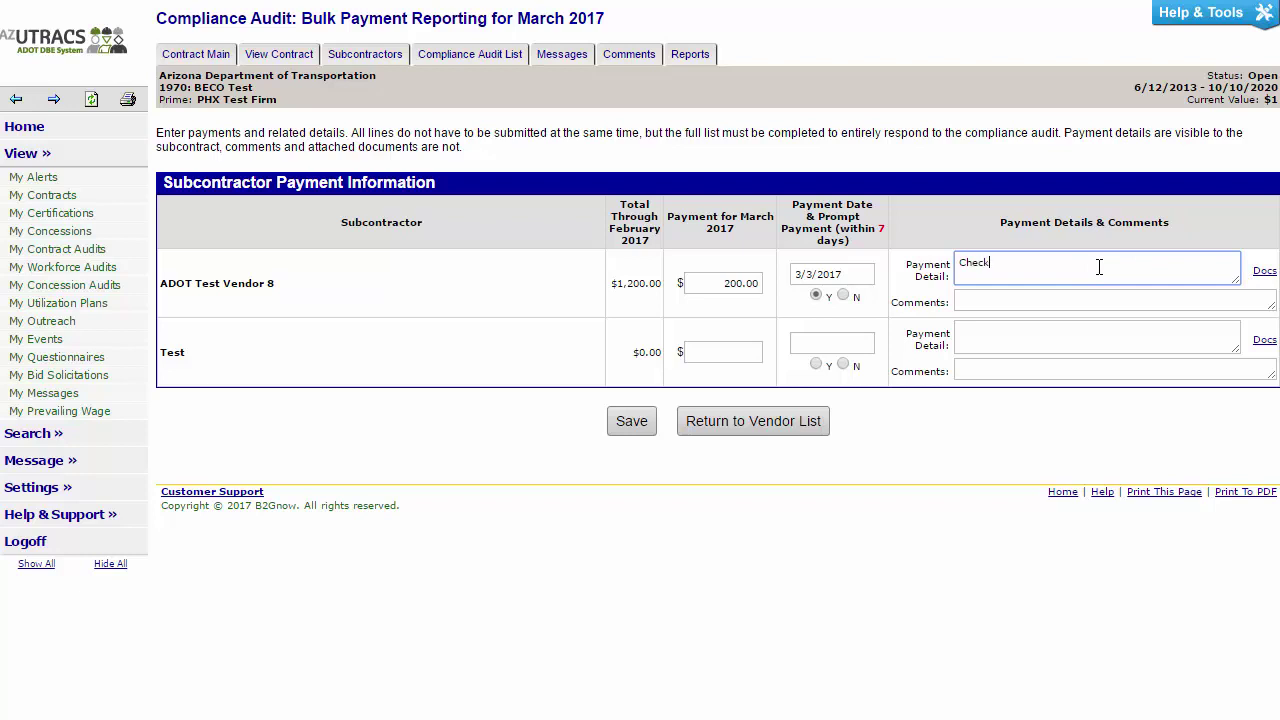
text( #123)
Enter $400.00 for the Test subcontractor, dated 3/2/2017, prompt payment Y, detail "Check #124", and save the bulk payments
click(753, 350)
text(400.00)
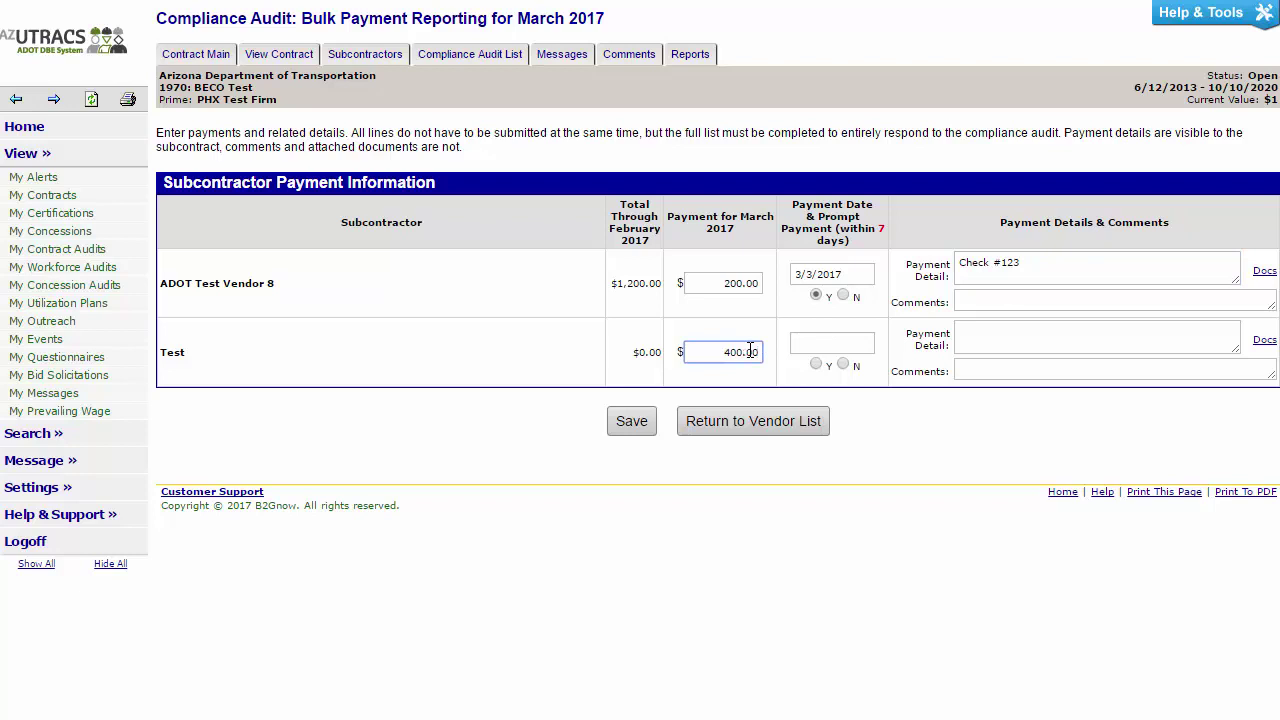
click(818, 345)
click(816, 365)
click(816, 365)
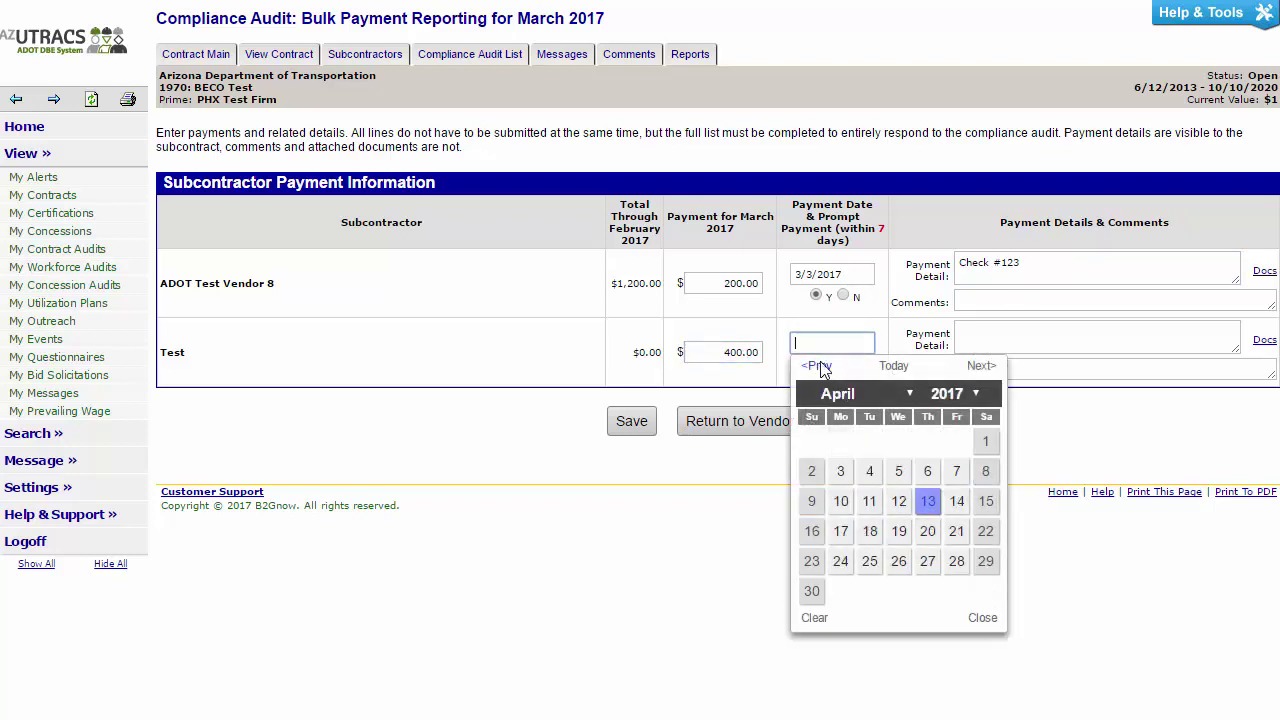
click(816, 365)
click(928, 442)
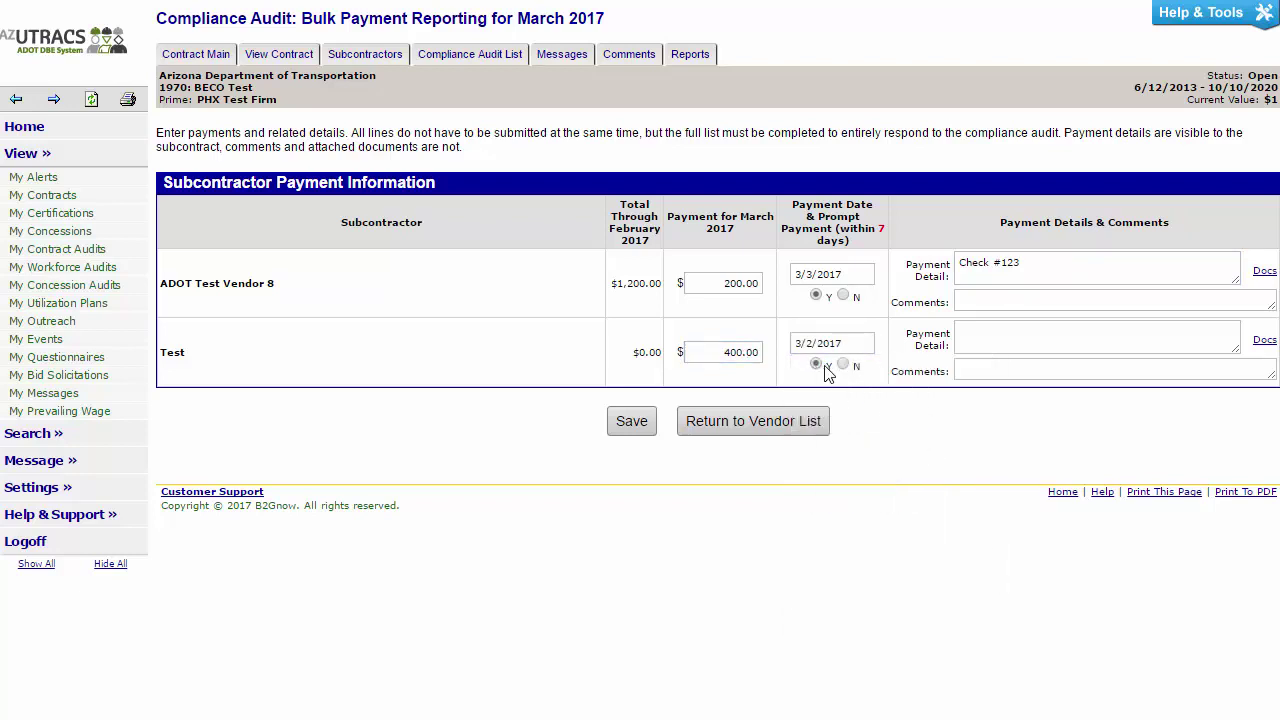
click(973, 341)
text(Check #124)
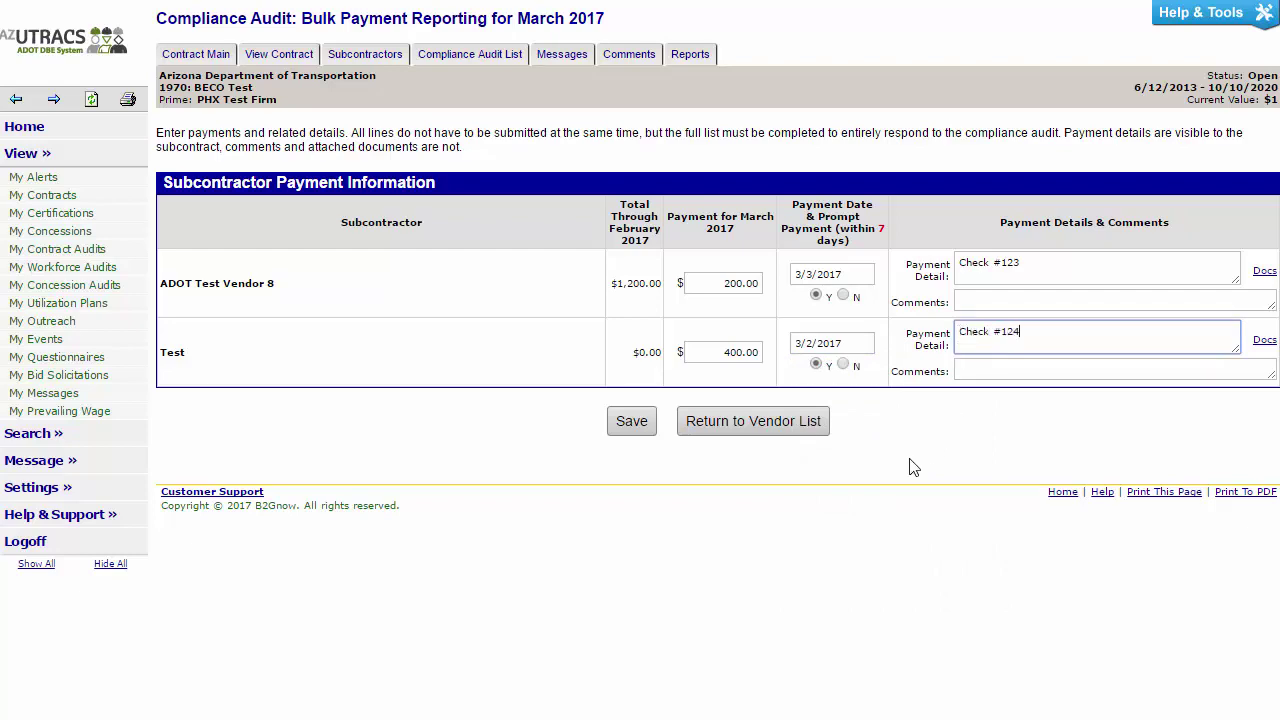
click(620, 424)
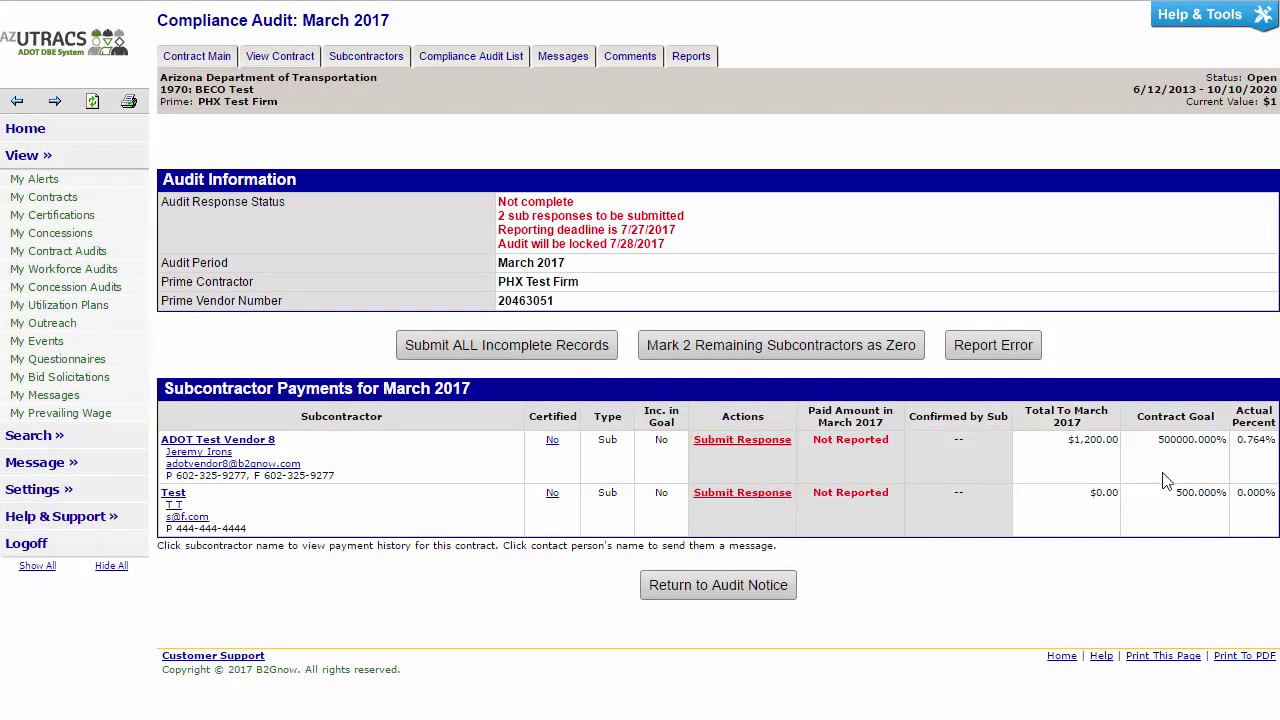
Start an individual response for ADOT Test Vendor 8 with a March 2017 paid amount of $200.00 and payment date 3/3/2017
click(778, 439)
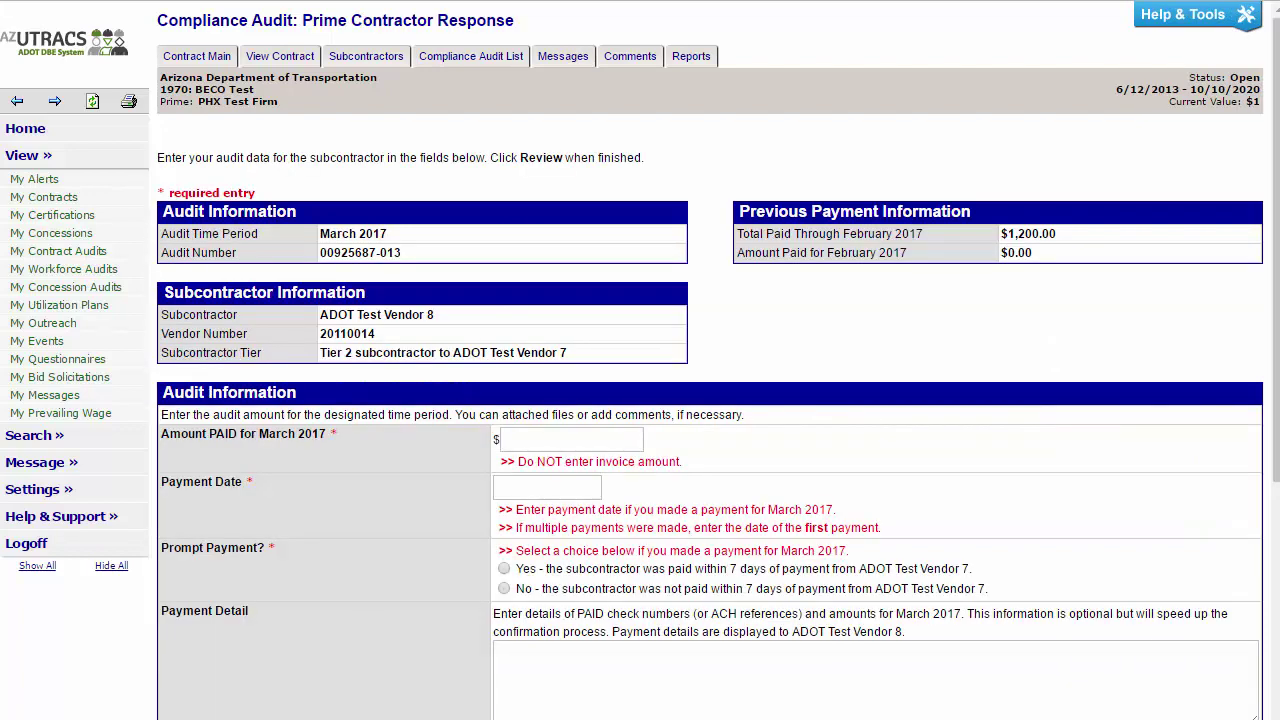
scroll(710, 400, down, 2)
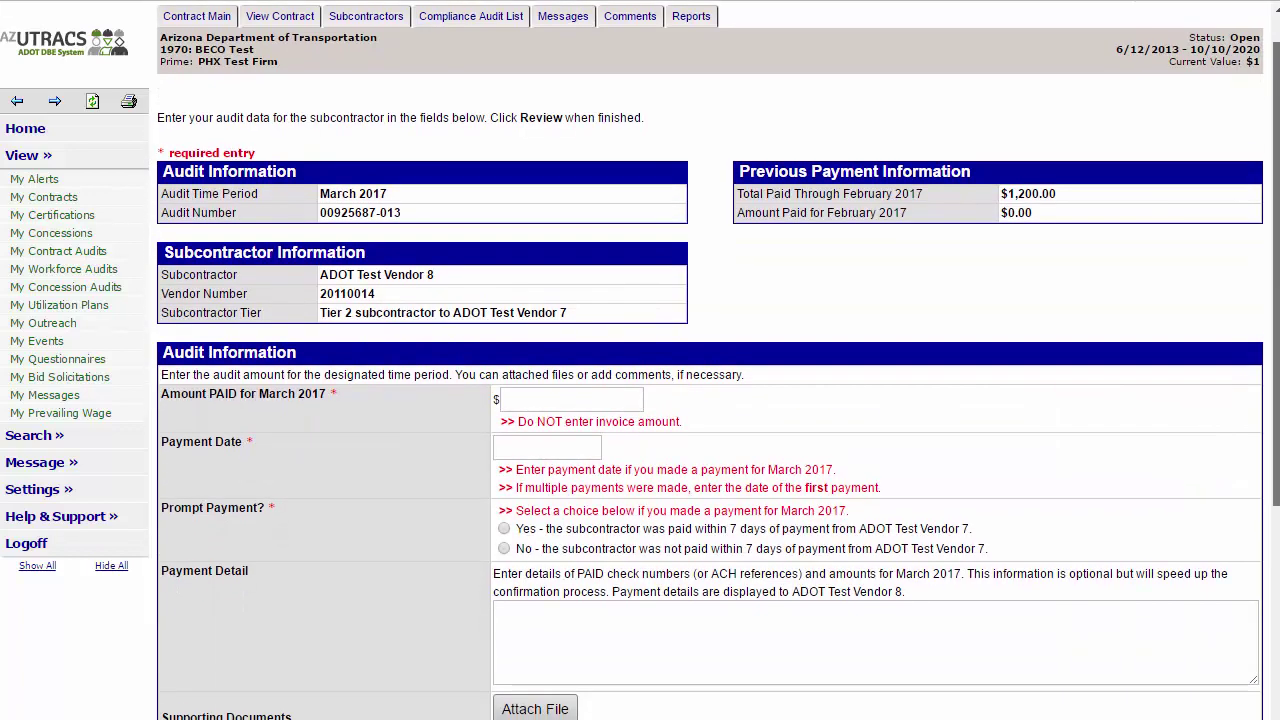
scroll(1221, 413, down, 4)
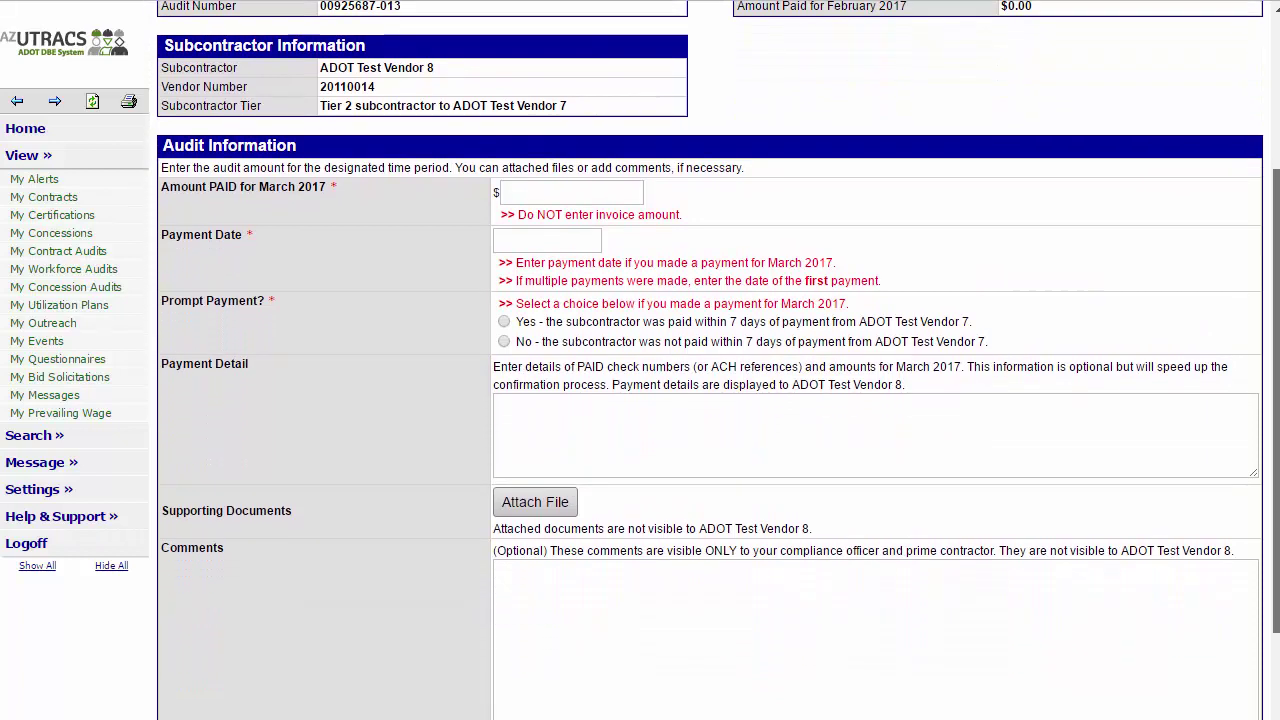
click(628, 162)
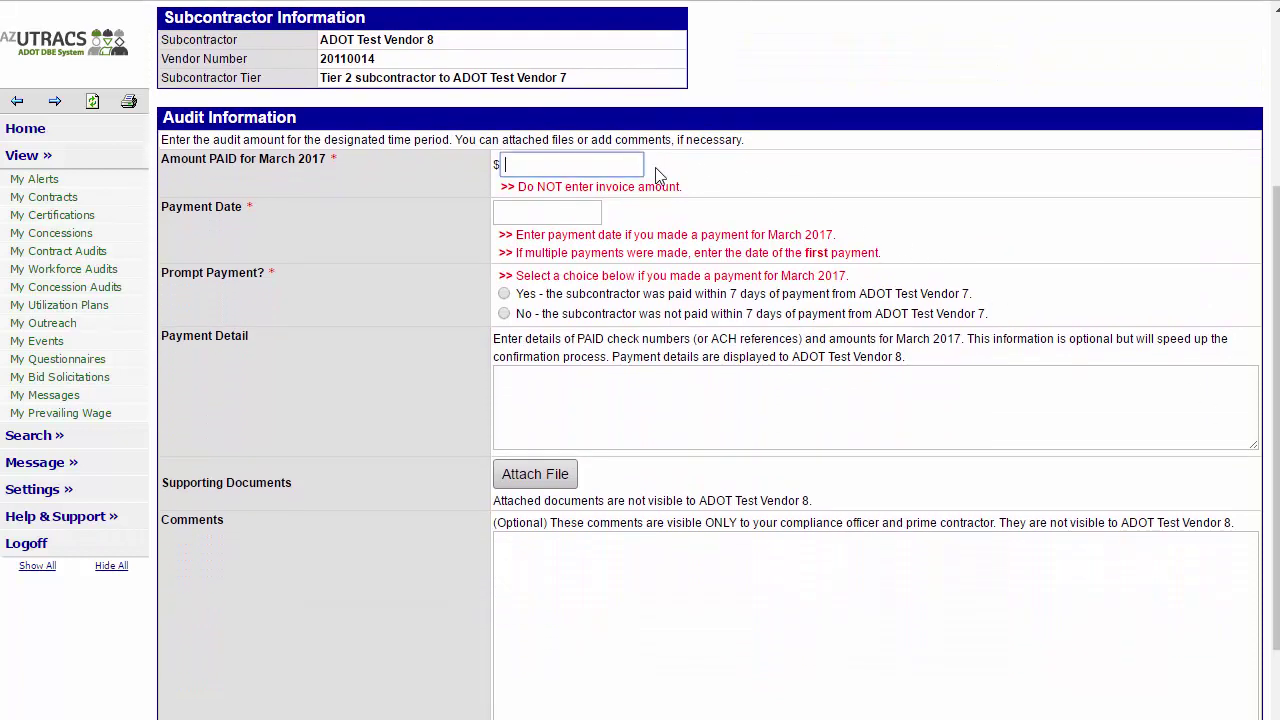
text(200.00)
click(575, 210)
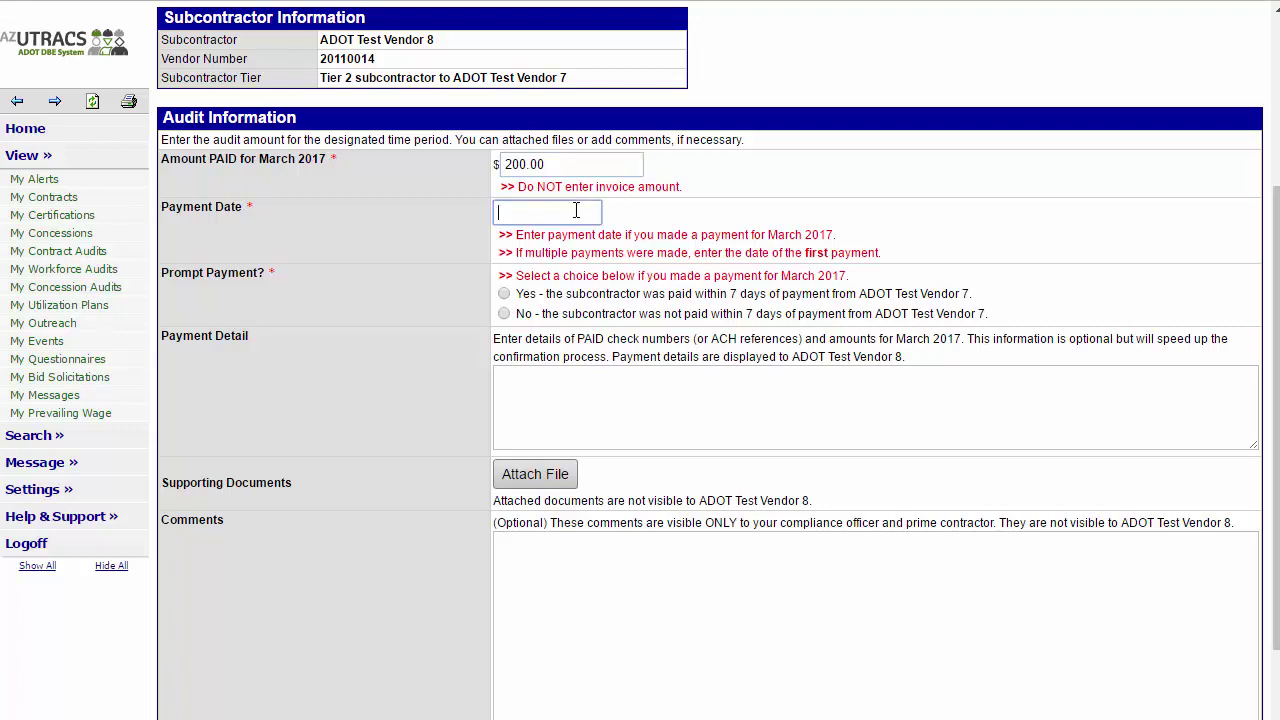
click(522, 240)
click(522, 240)
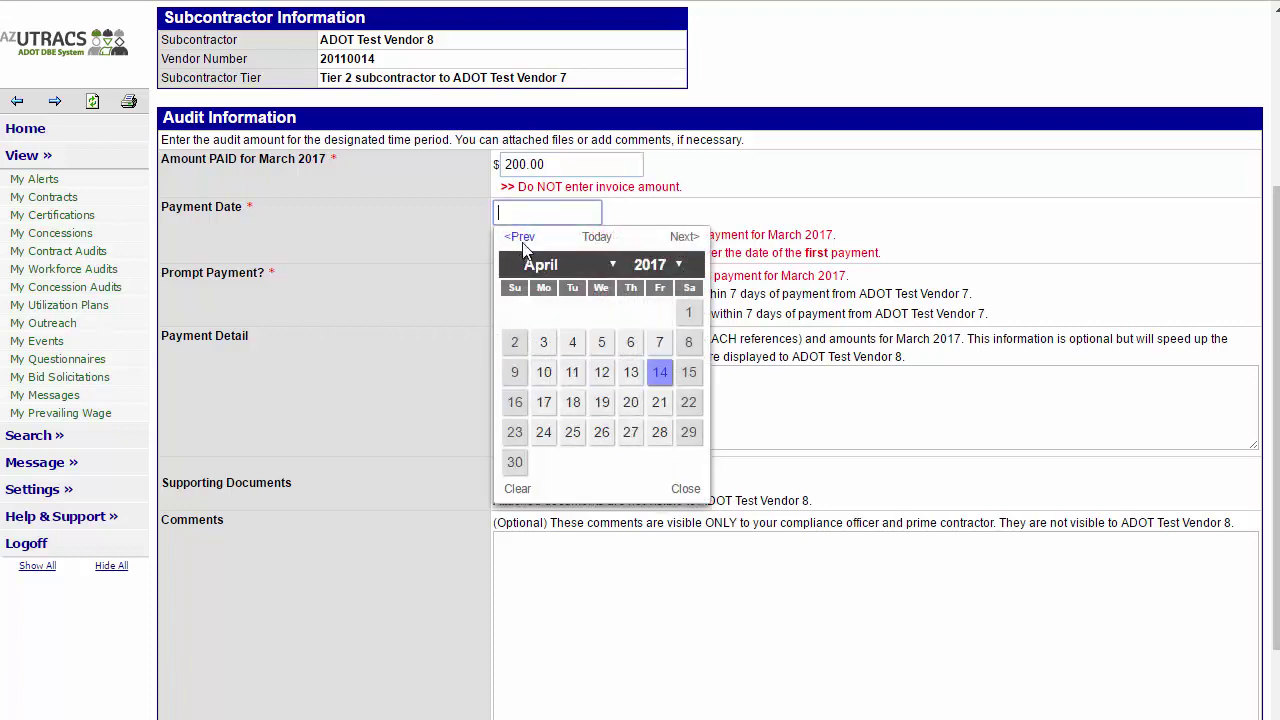
click(522, 240)
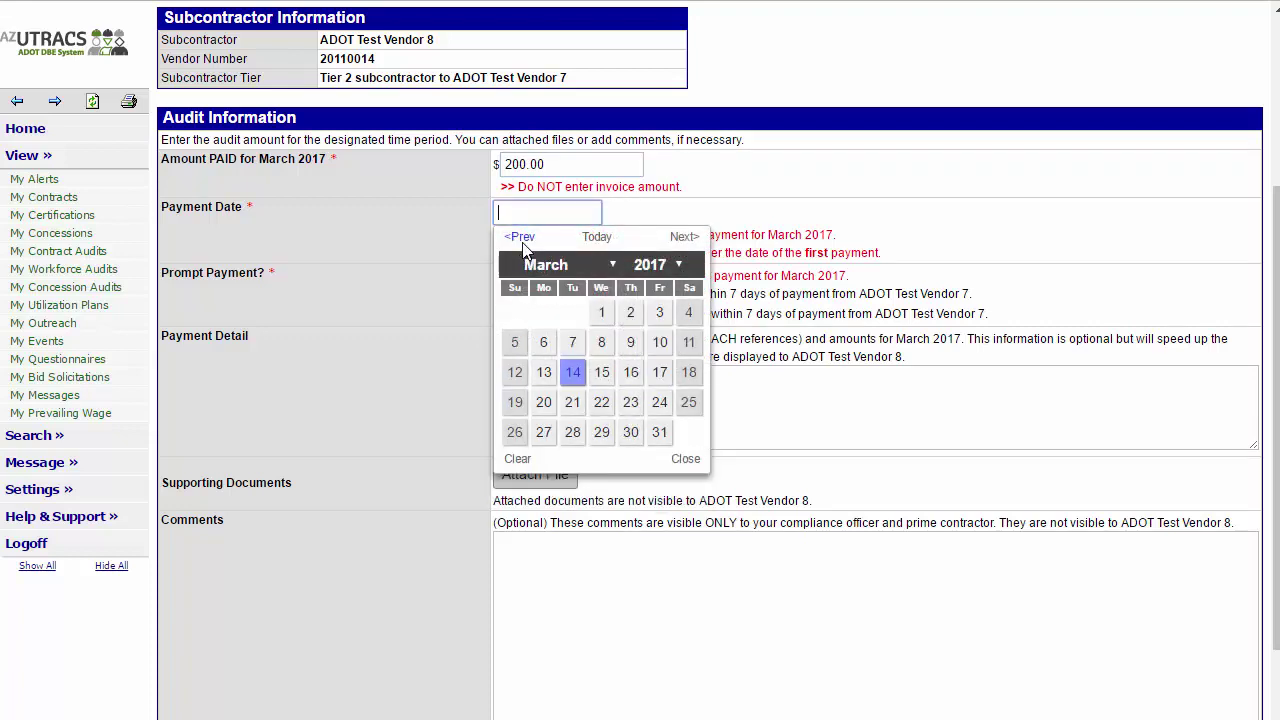
click(658, 316)
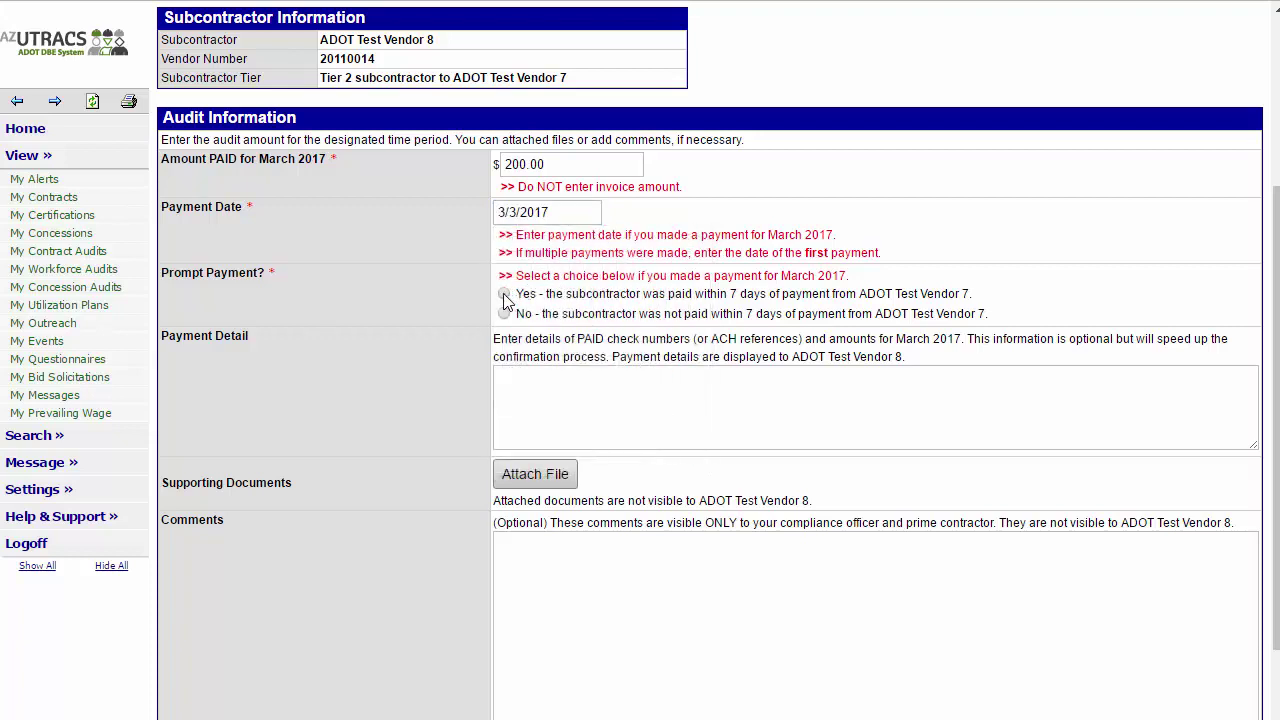
Mark prompt payment as Yes and enter the payment detail "Check # 123, inv. dated 2/29/17"
click(504, 295)
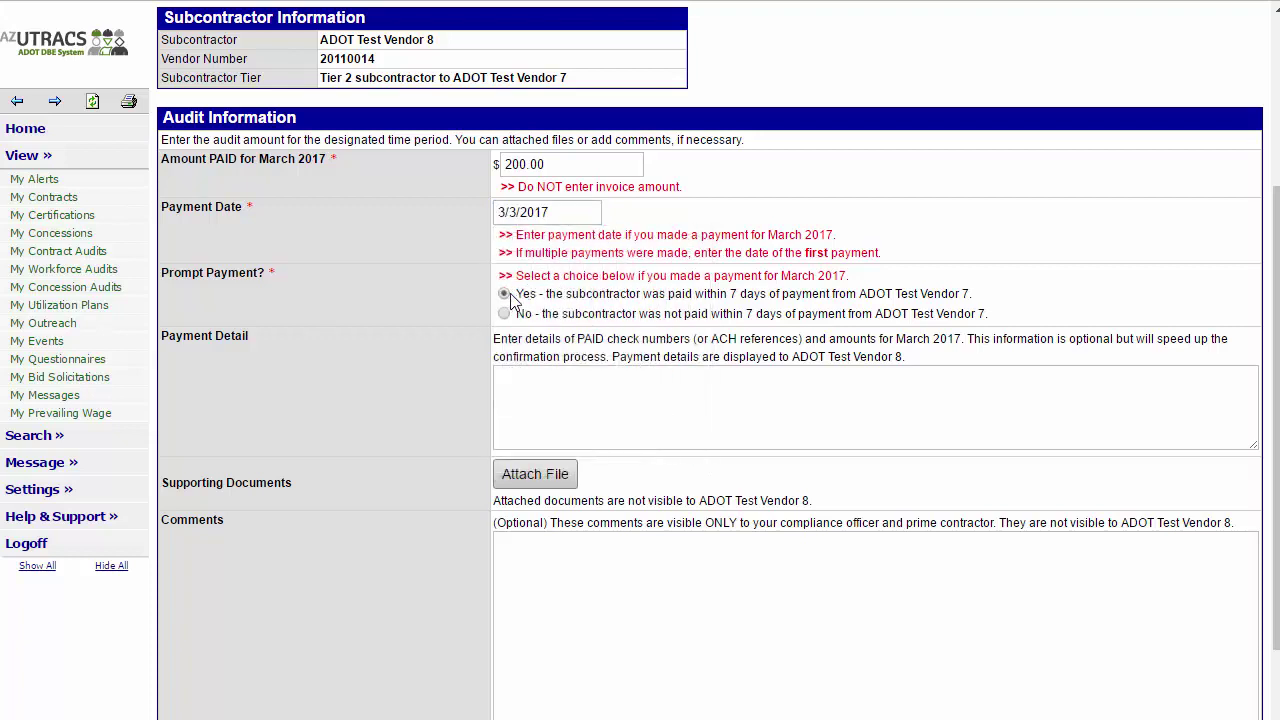
click(553, 382)
text(Check #123, inv. dated 2/29/17)
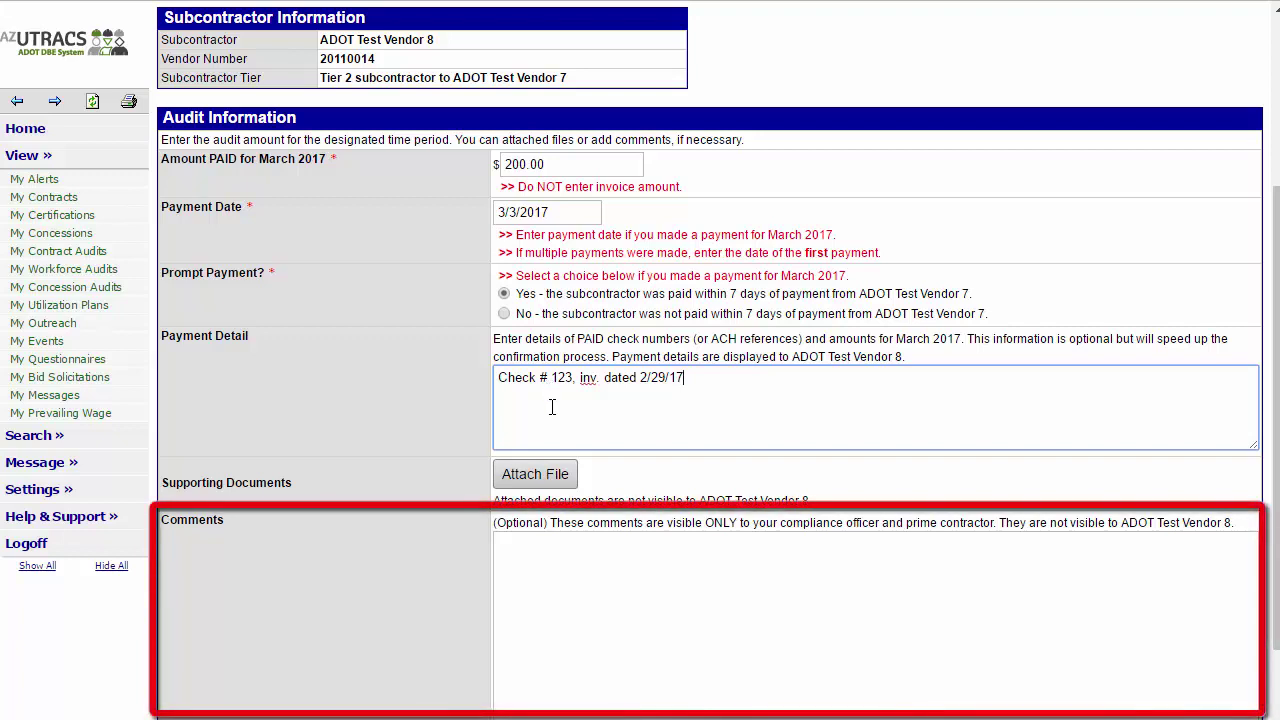
Attach the PDF "Copy of Subcontractor Check March 2017" as a supporting document titled "Subcontractor payment March 2017"
click(557, 476)
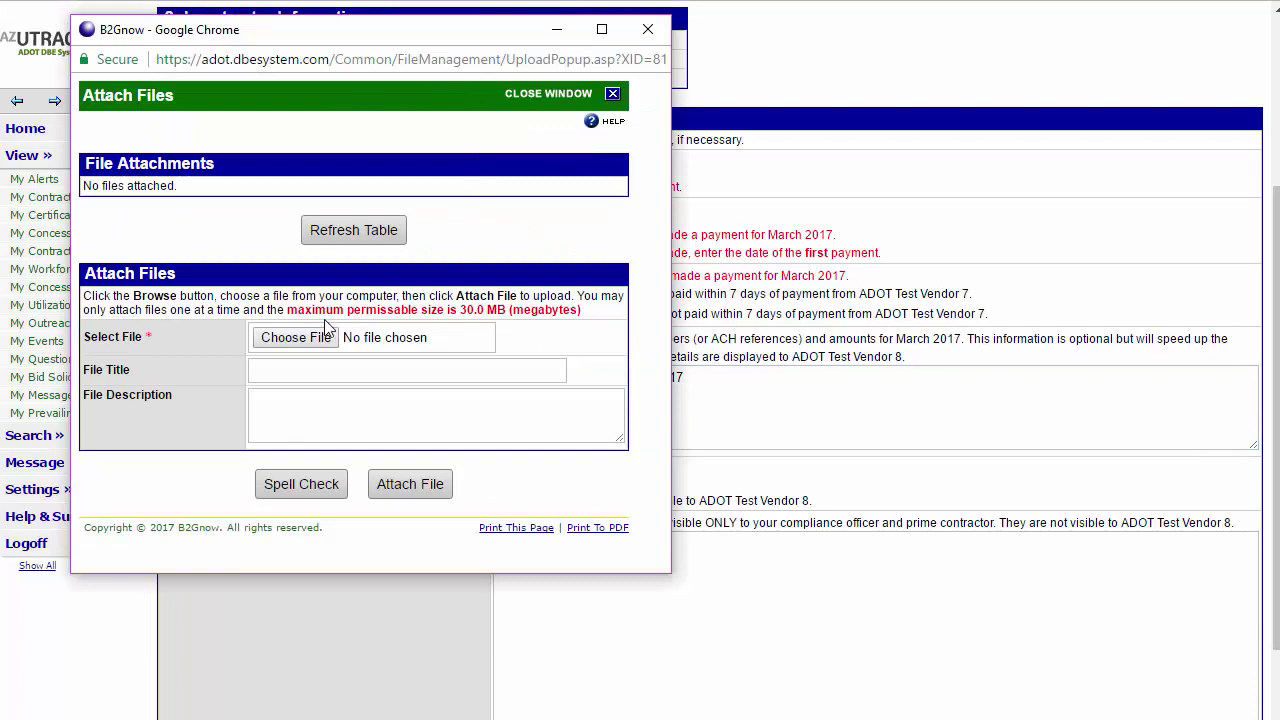
click(378, 338)
click(66, 38)
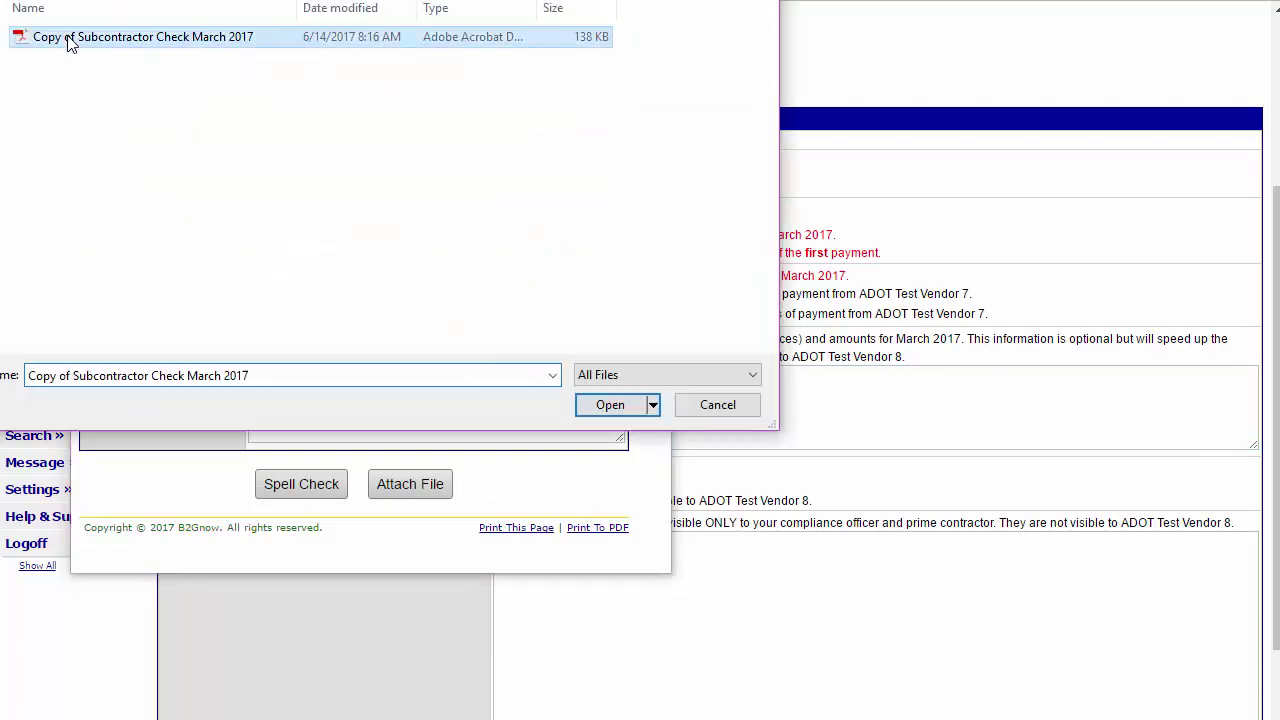
click(610, 405)
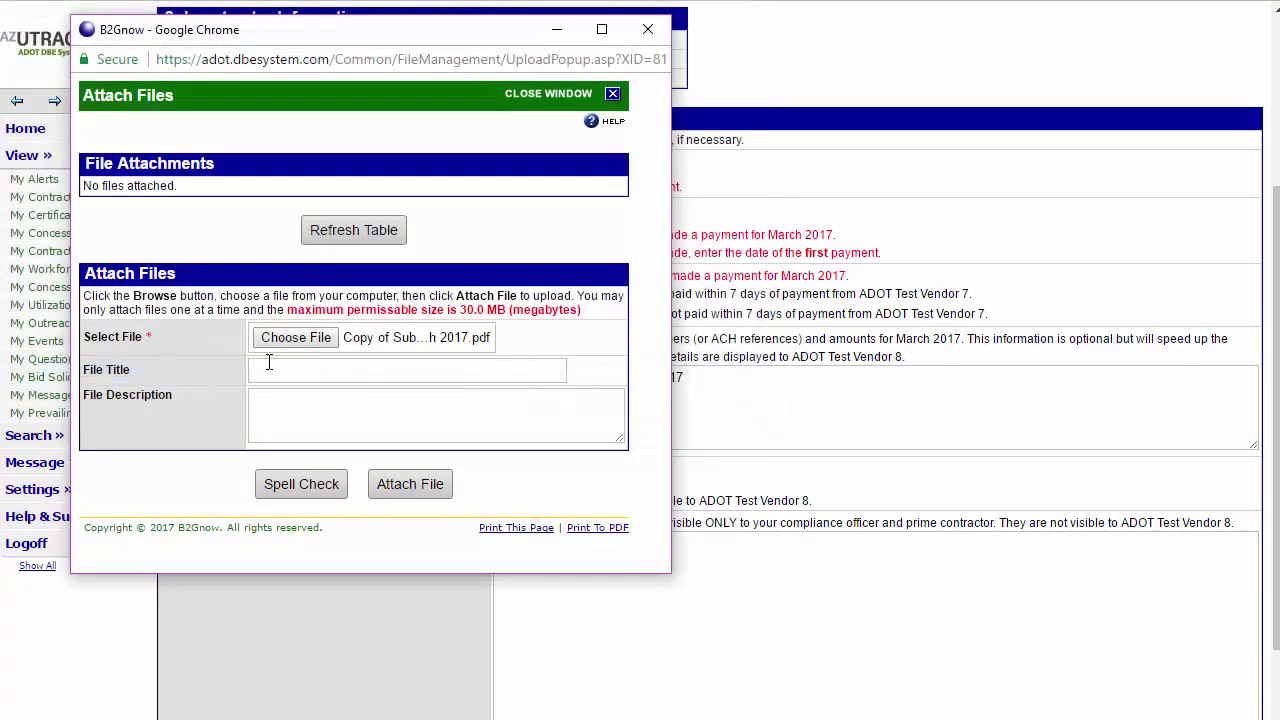
click(271, 366)
text(Subcontractor payment Ma)
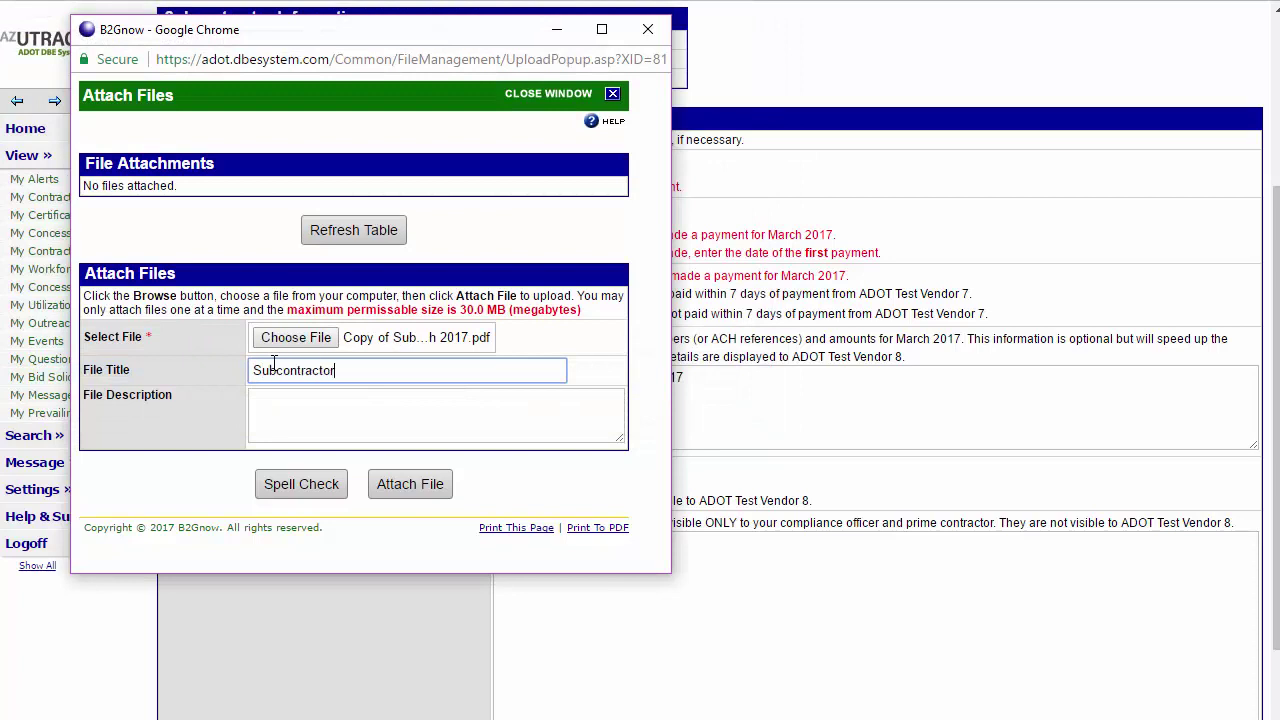
text(2017)
click(387, 490)
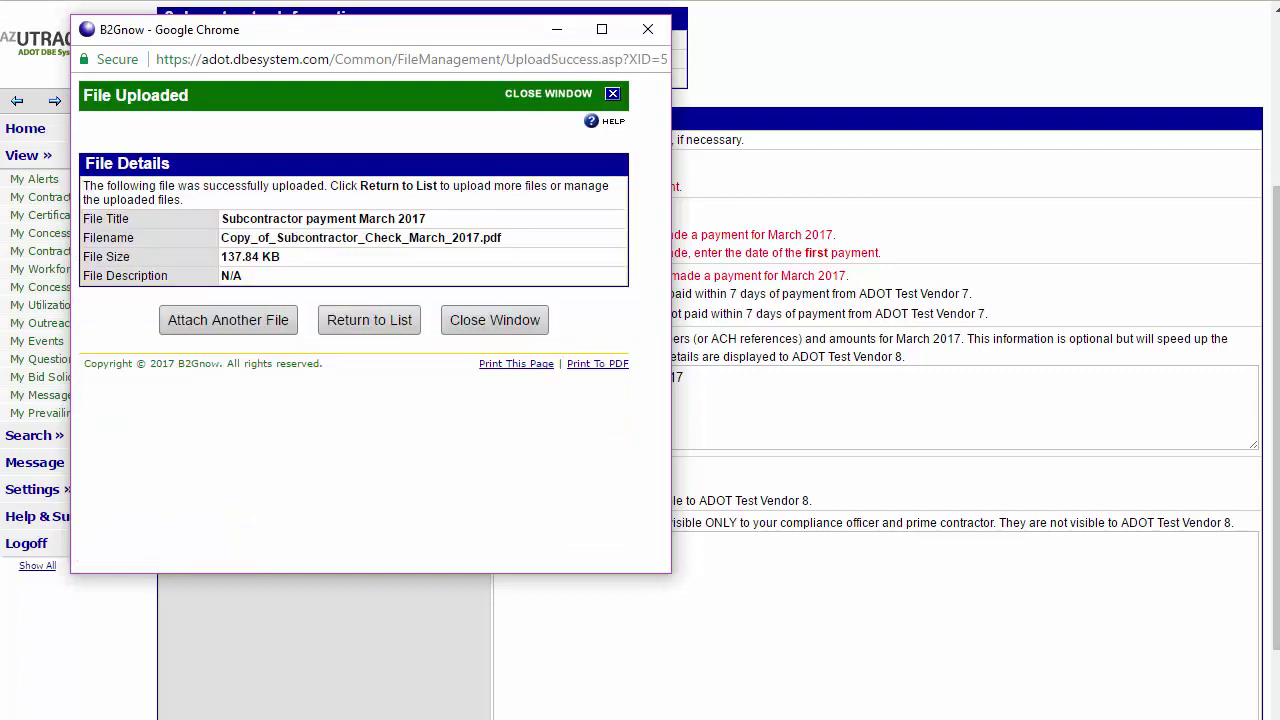
click(518, 314)
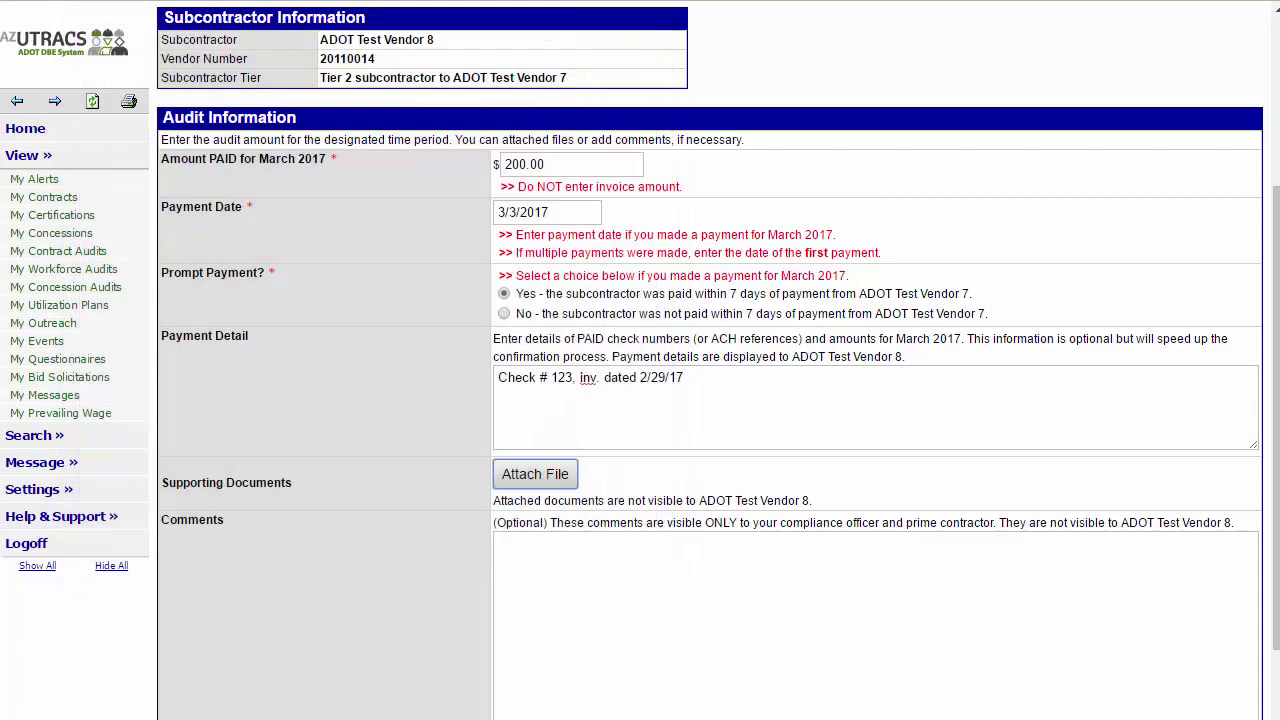
Submit the completed ADOT Test Vendor 8 response for review and save it
drag(1277, 383, 1277, 452)
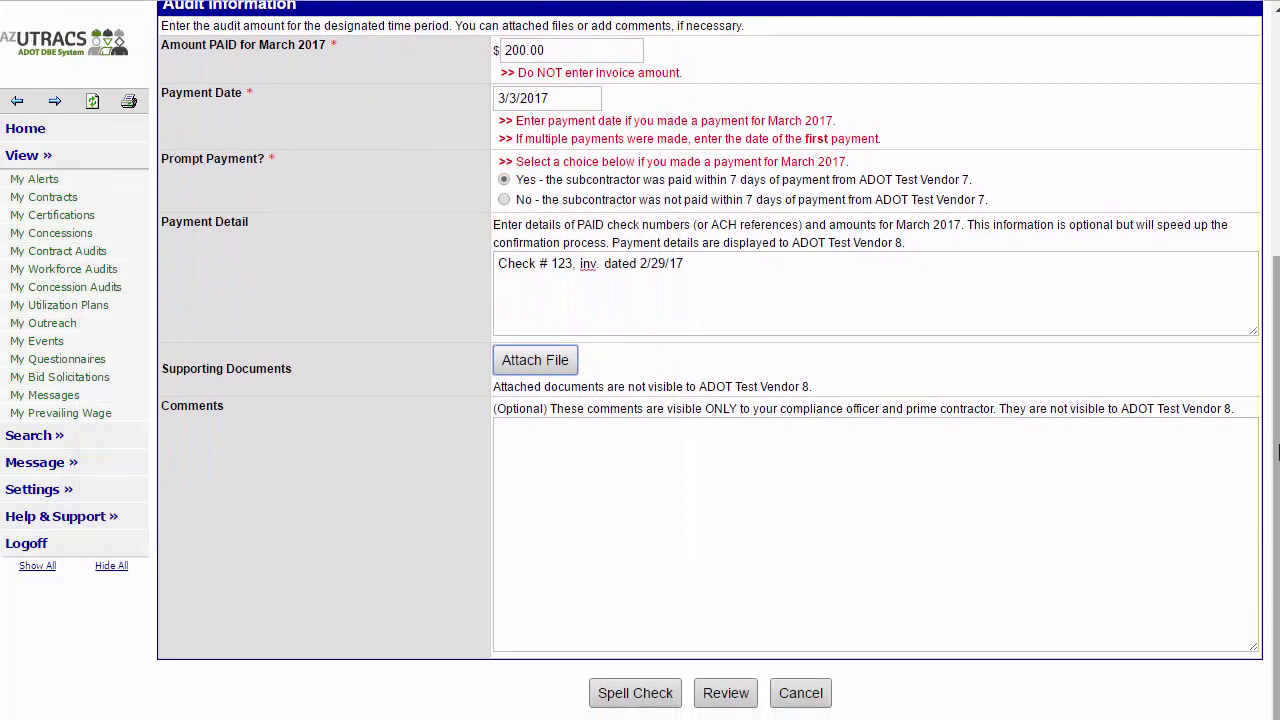
click(726, 693)
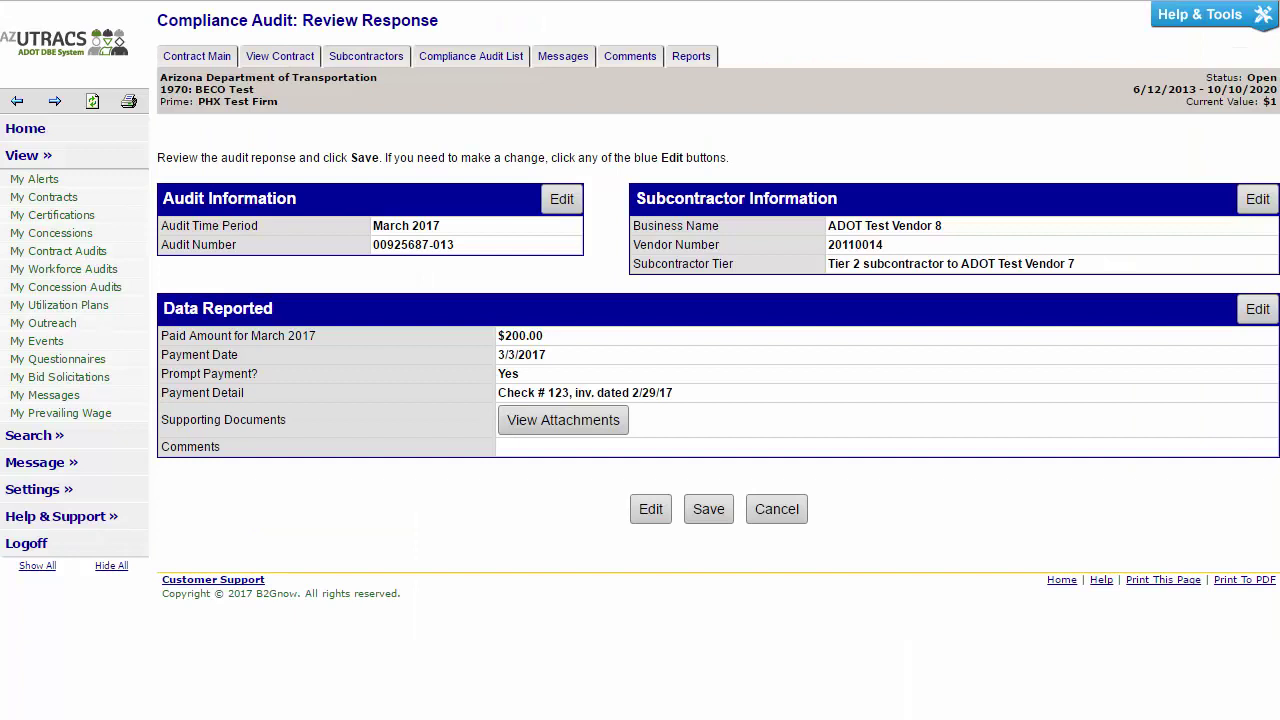
click(711, 519)
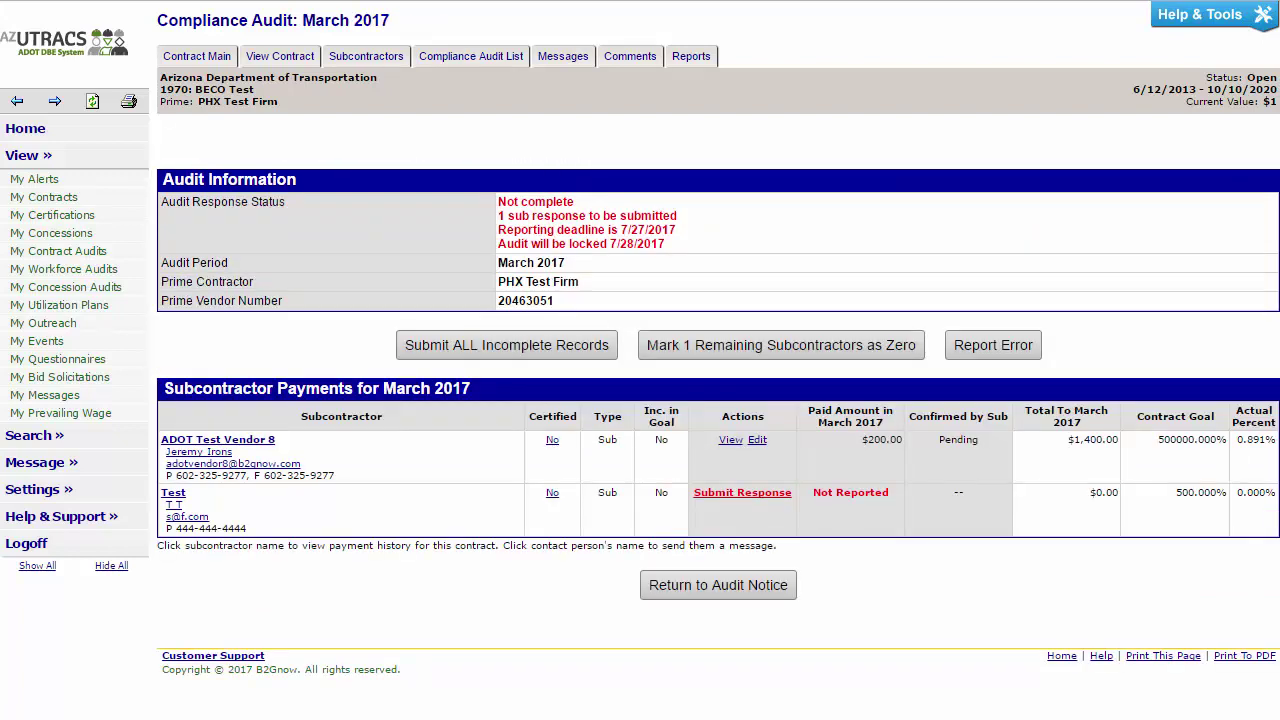